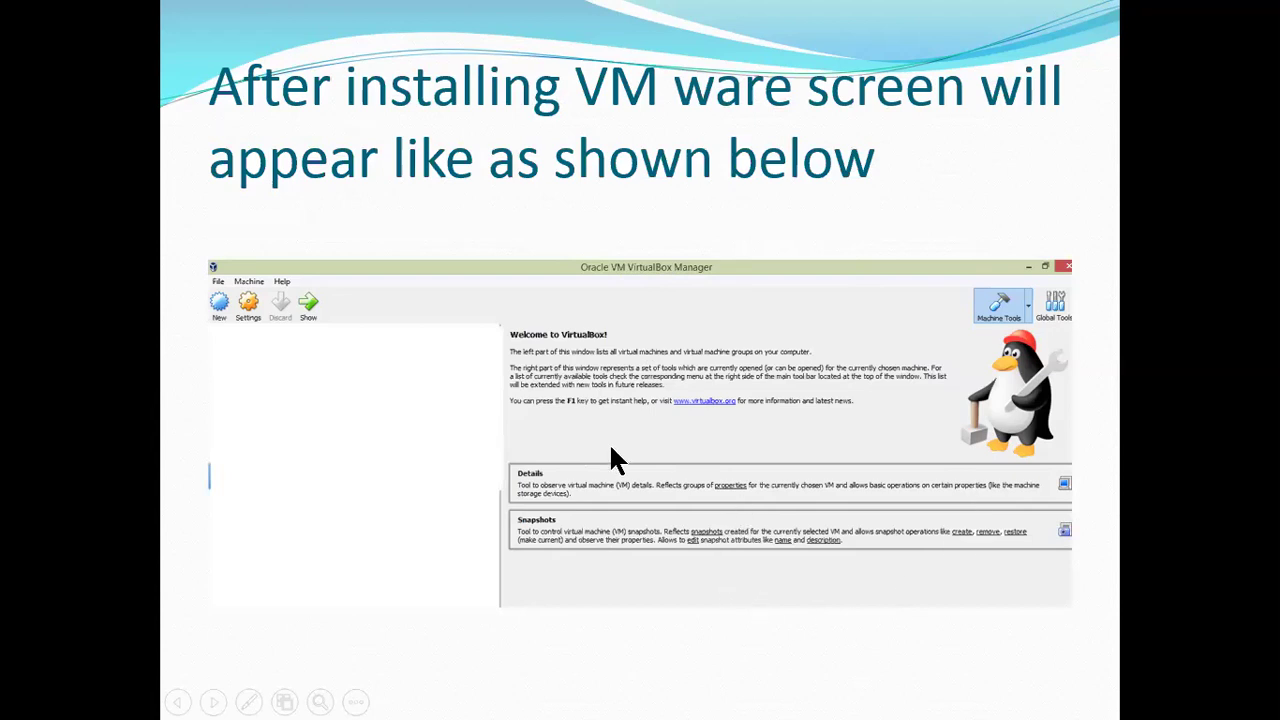
Exit the PowerPoint slide show to show the VirtualBox Manager listing the saved fedora6 machine.
key(Escape)
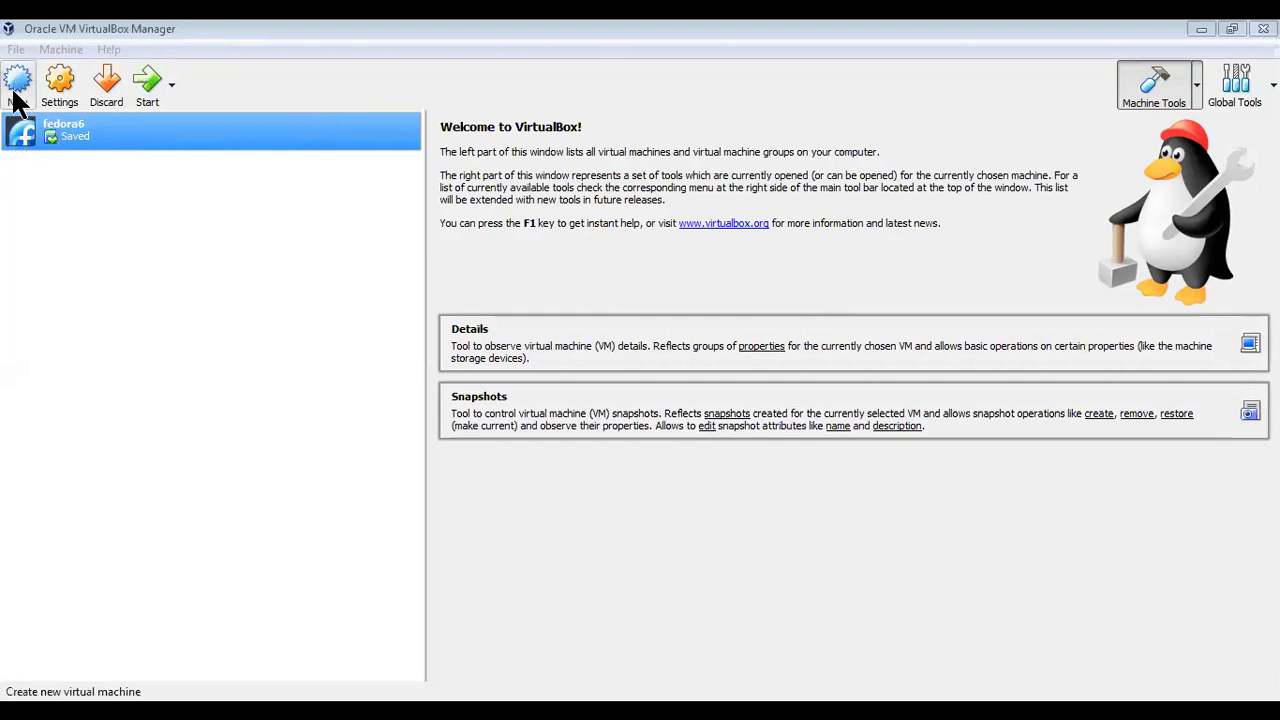
Create a new virtual machine named fedora7 (Linux, Fedora 32-bit) and advance to the memory step.
click(57, 52)
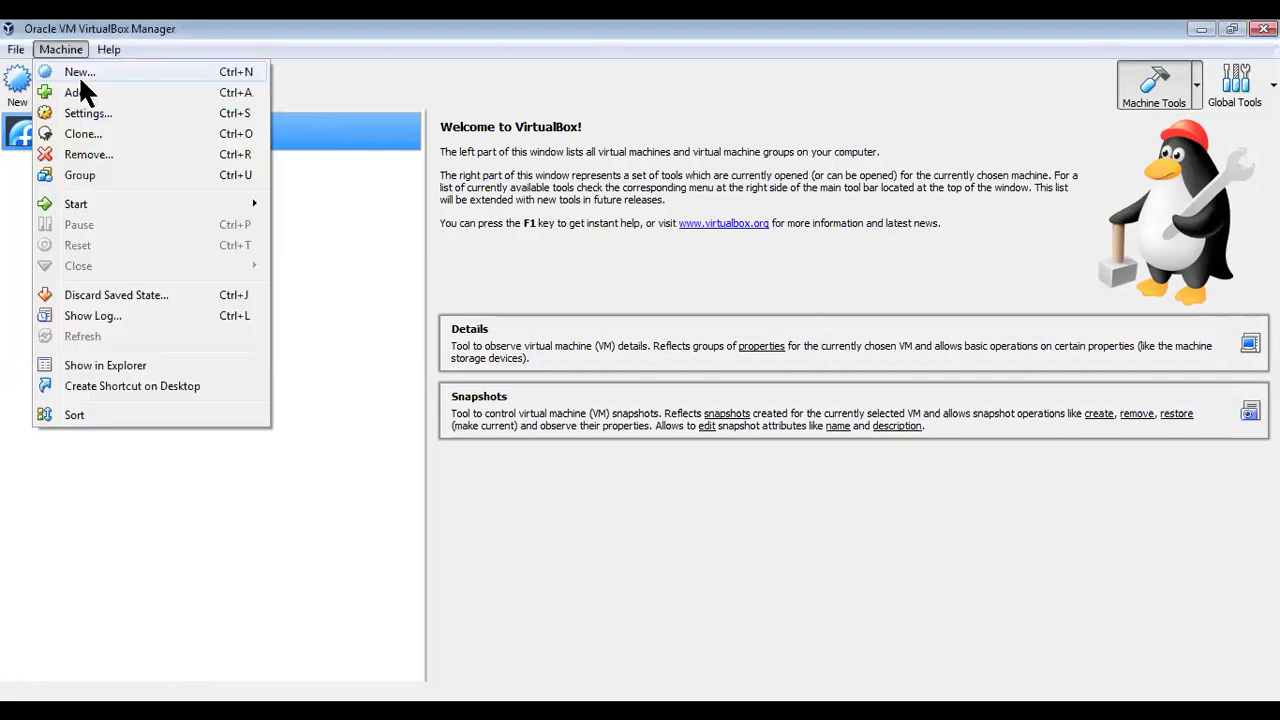
click(57, 50)
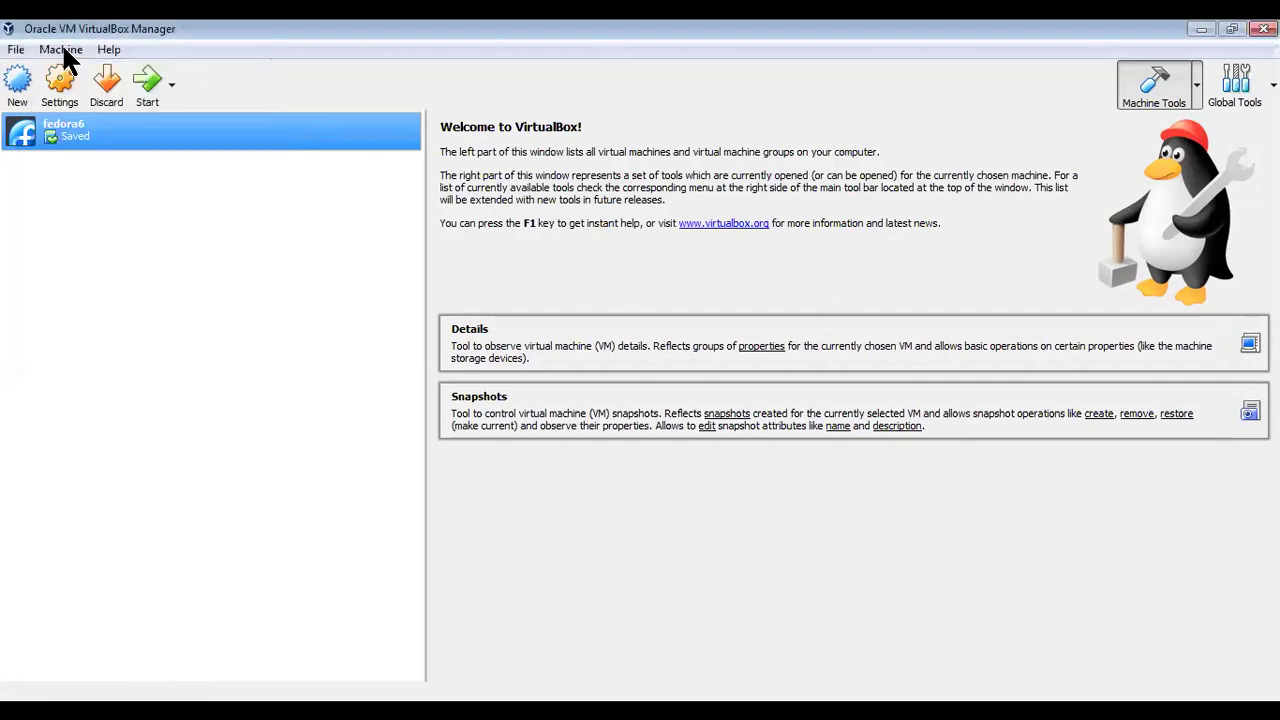
click(18, 88)
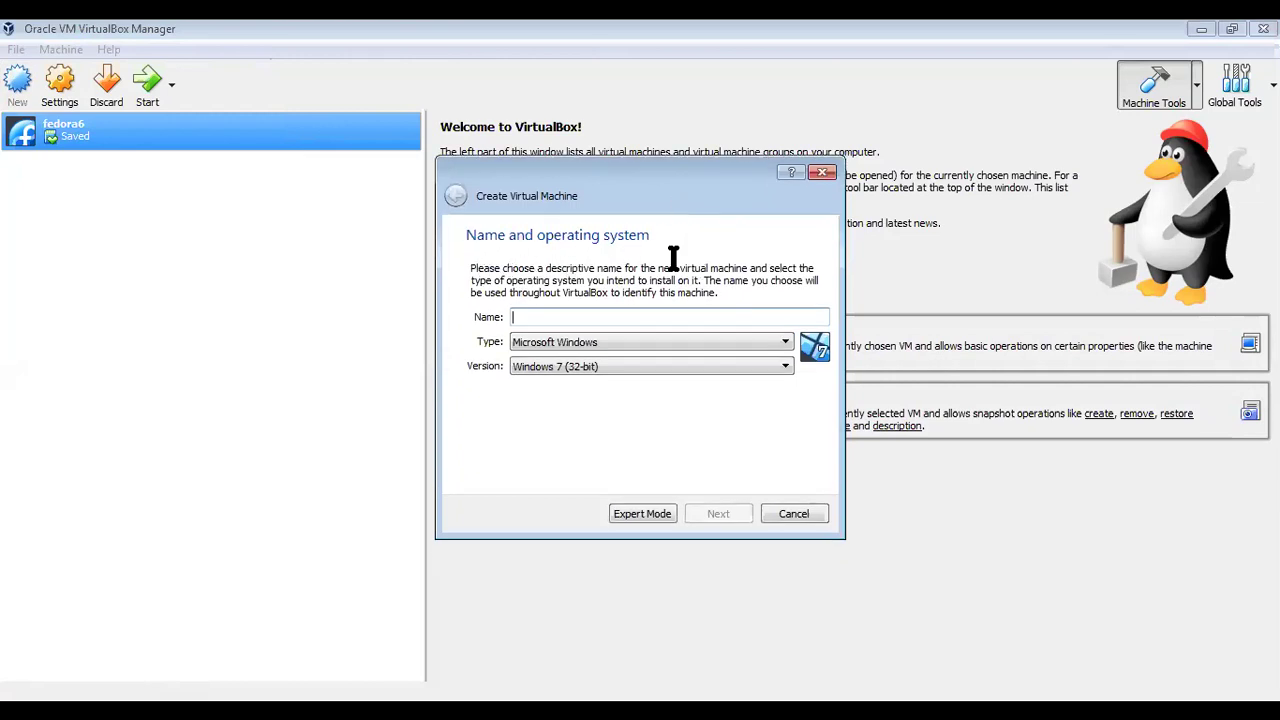
text(fedo)
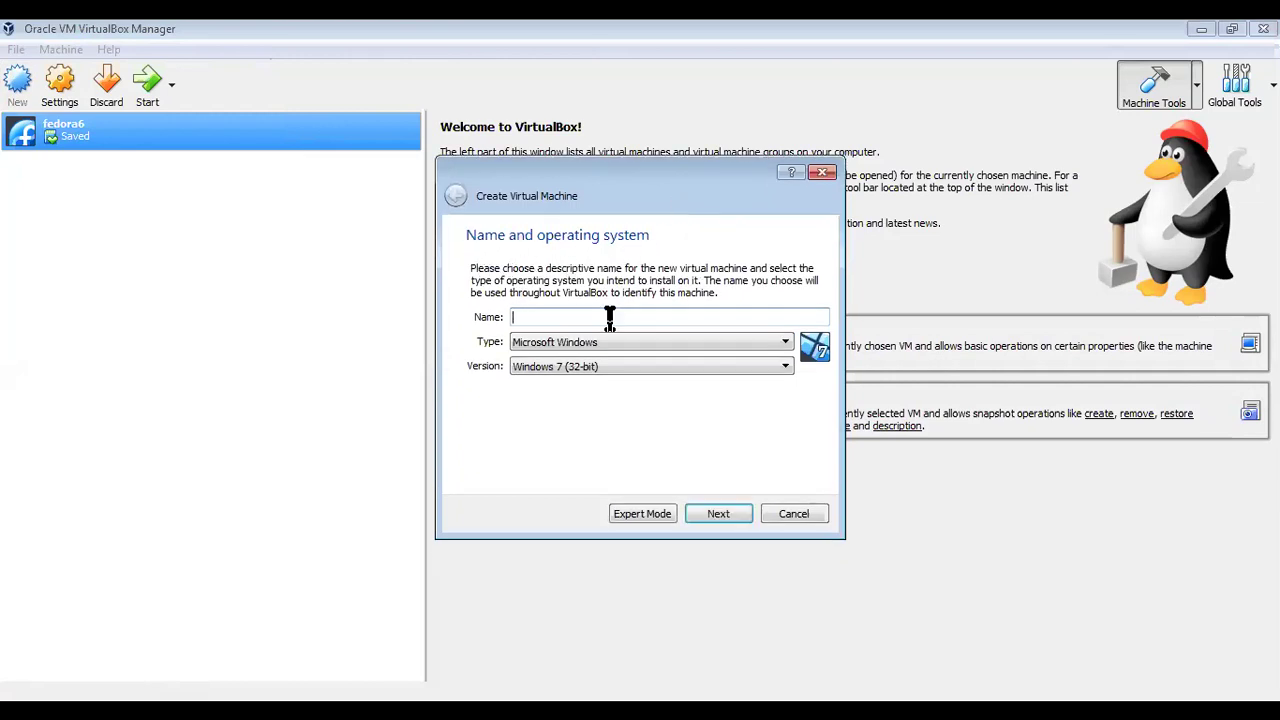
text(ra)
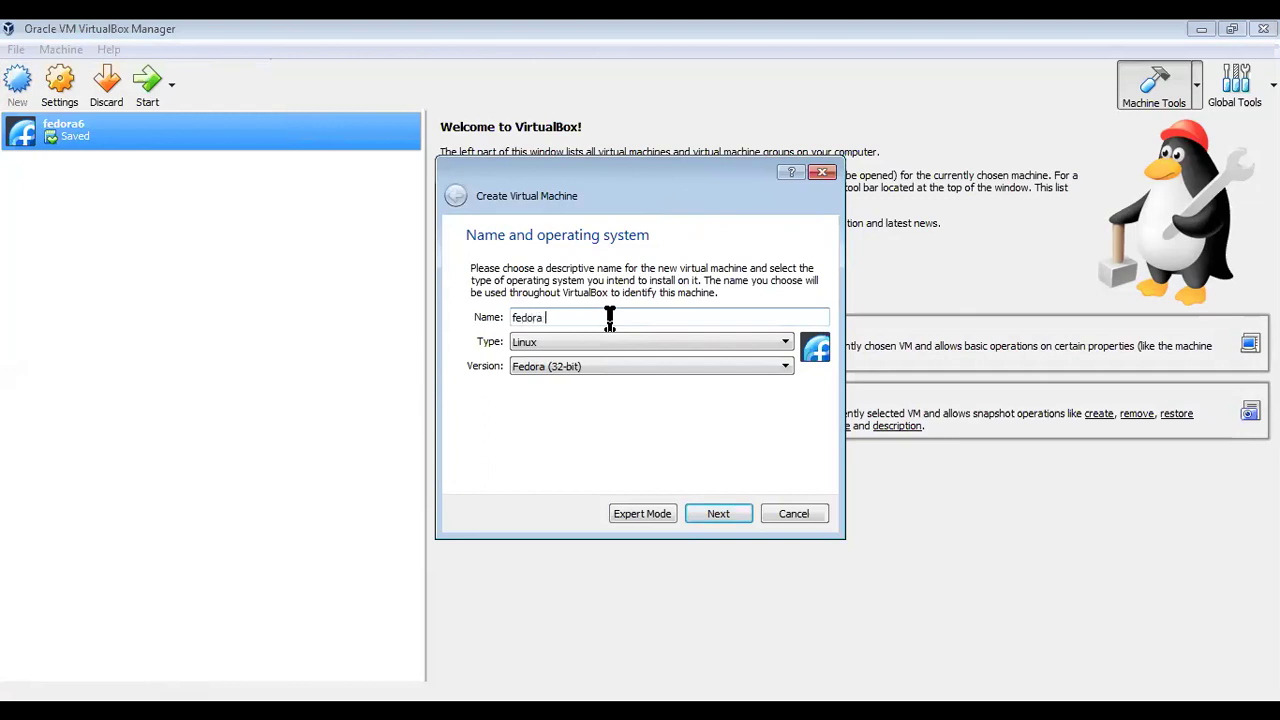
key(BackSpace)
text(7)
click(723, 513)
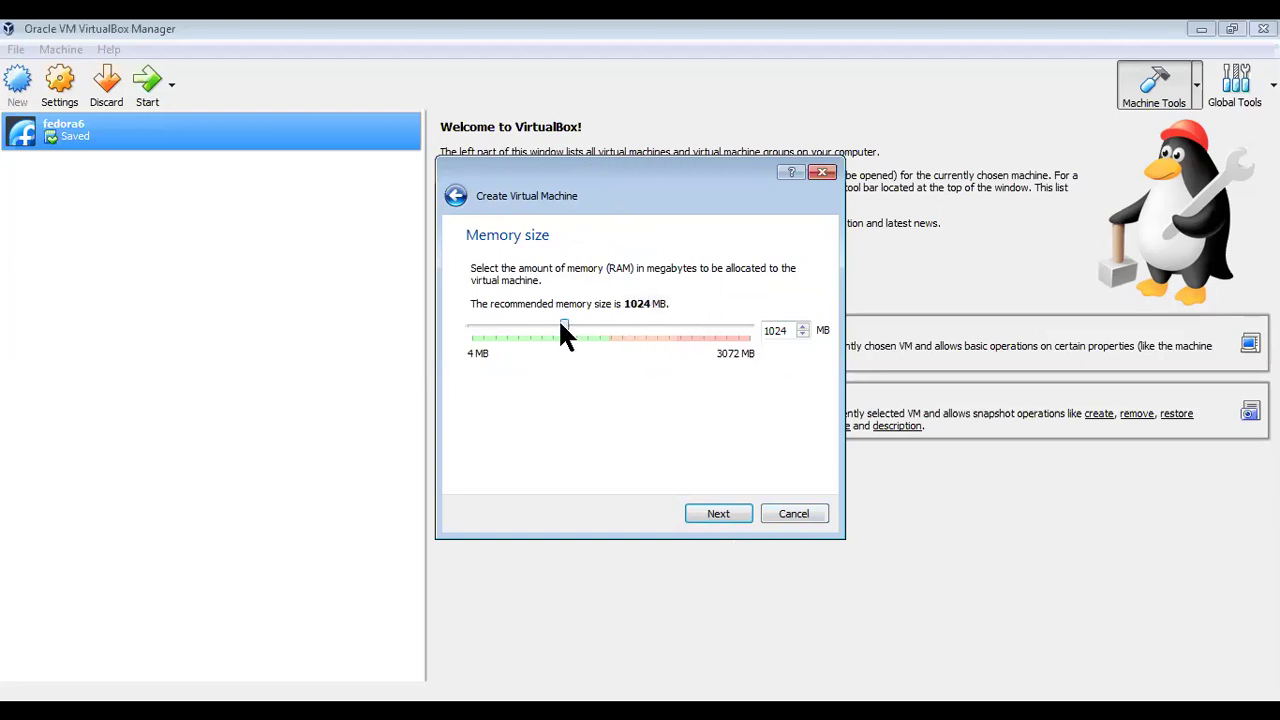
Adjust fedora7's memory with the slider and advance to the hard disk step.
drag(600, 326, 550, 326)
click(719, 514)
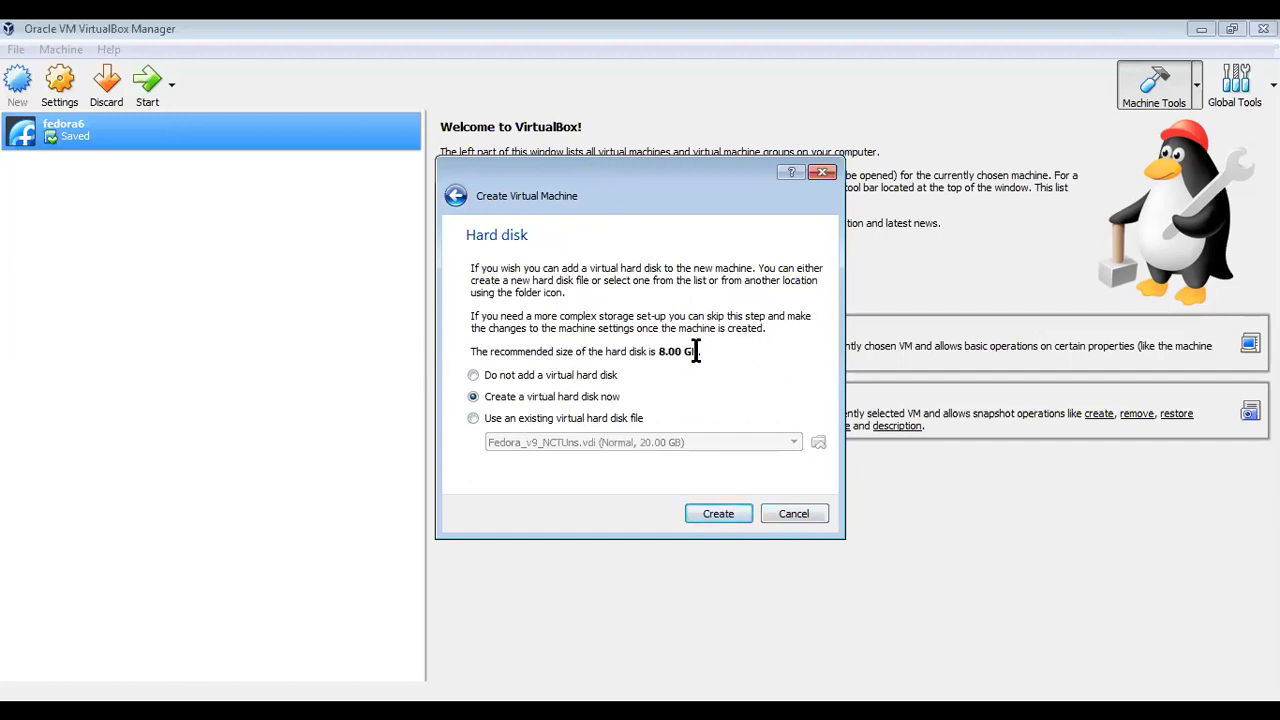
Choose to use an existing virtual hard disk and browse to C:\Program Files for it.
click(541, 418)
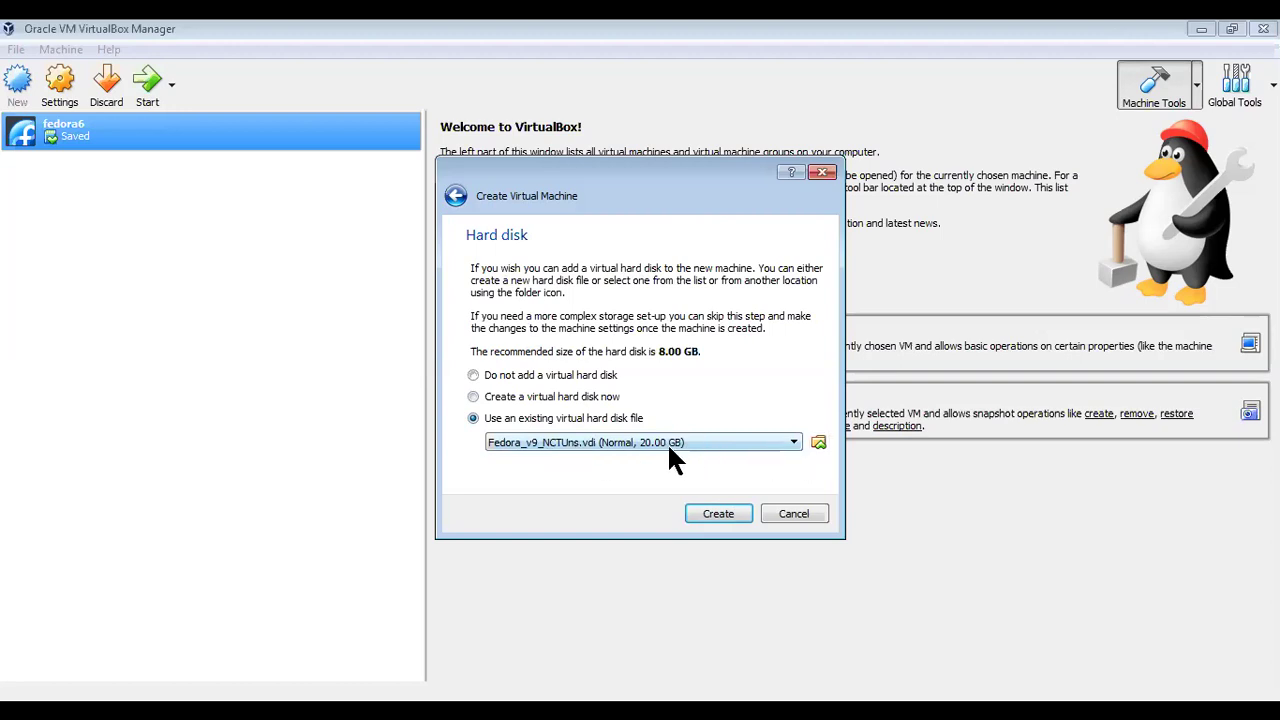
click(821, 443)
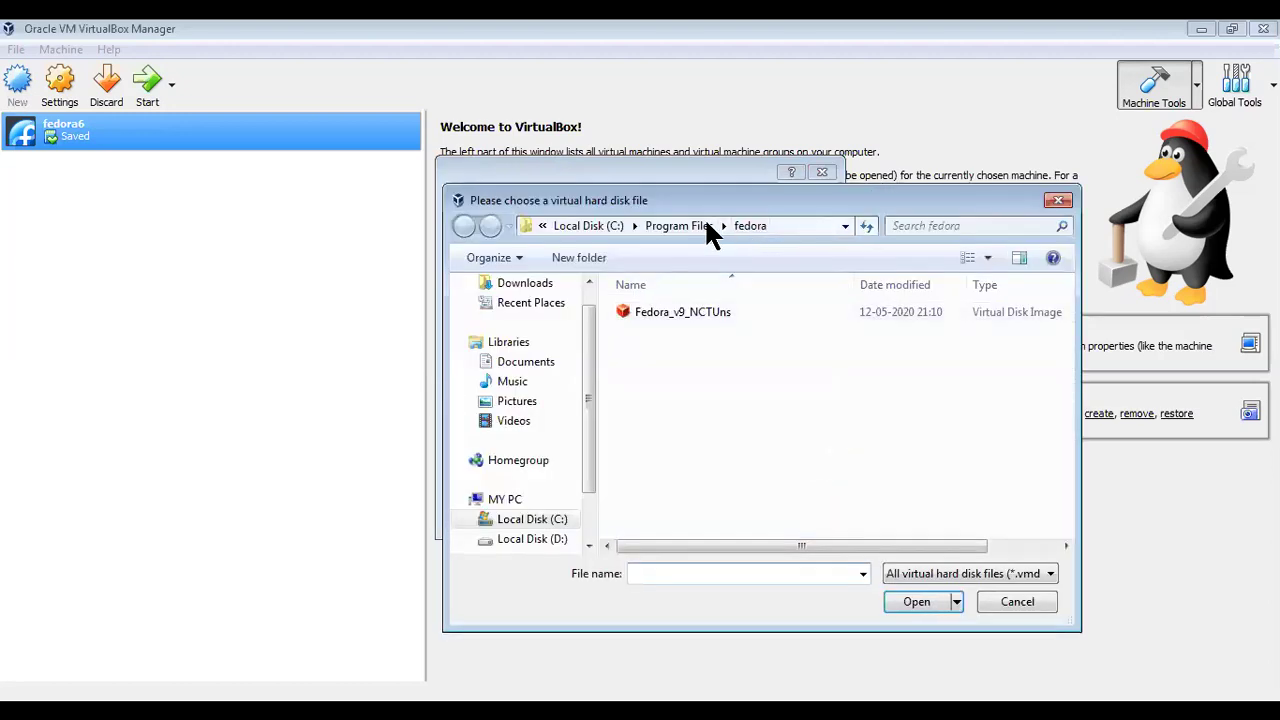
click(704, 222)
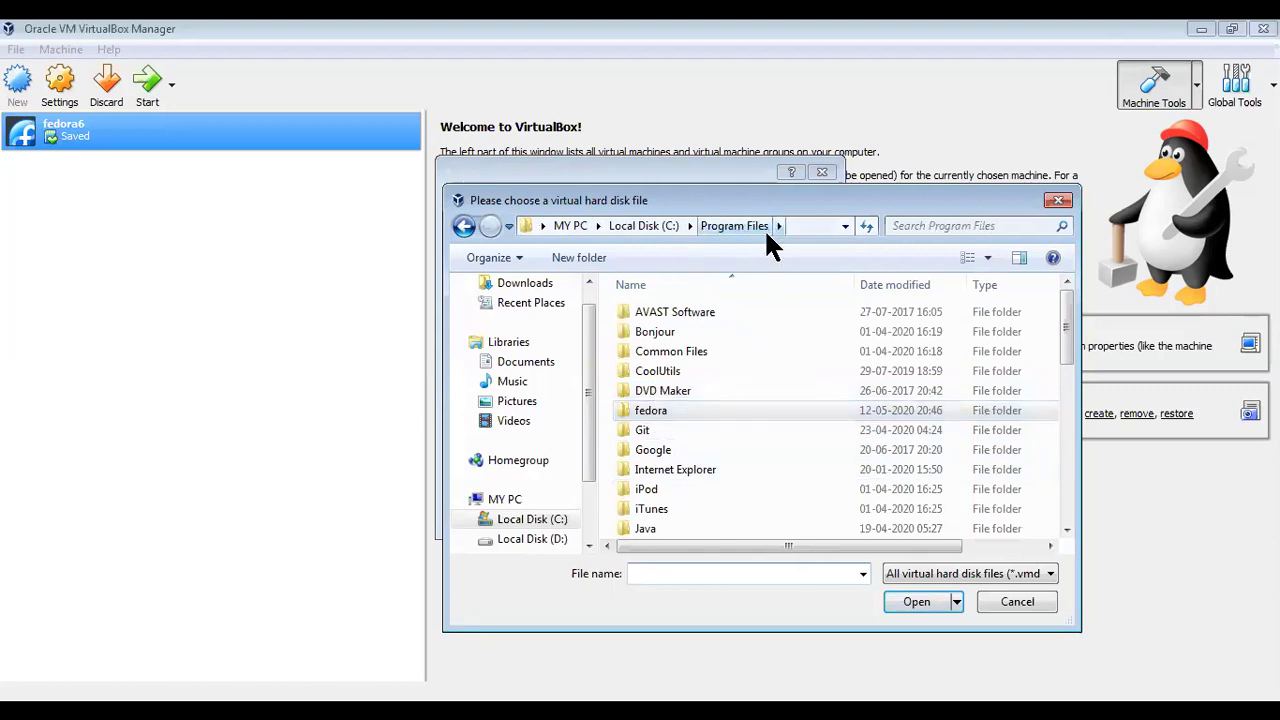
Pick Fedora_v9_NCTUns.vdi from C:\Program Files\fedora as the machine's hard disk.
double_click(655, 409)
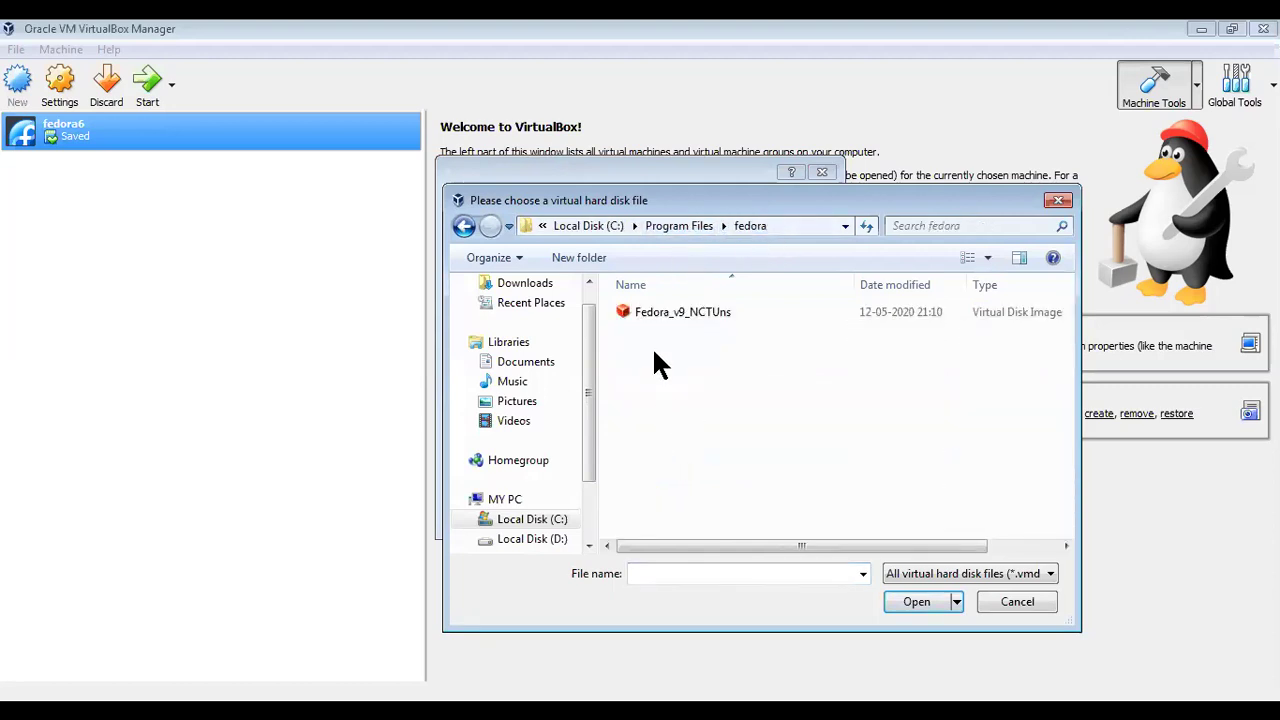
click(725, 318)
drag(658, 203, 477, 182)
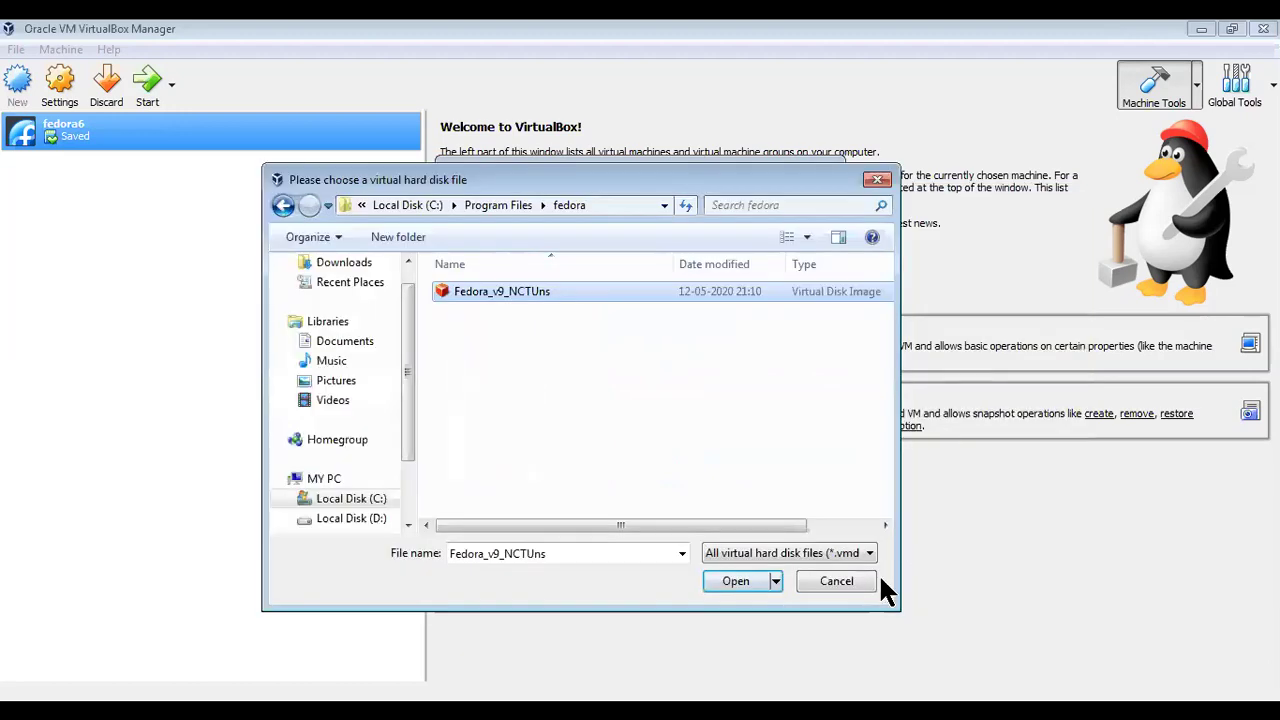
drag(888, 603, 1148, 668)
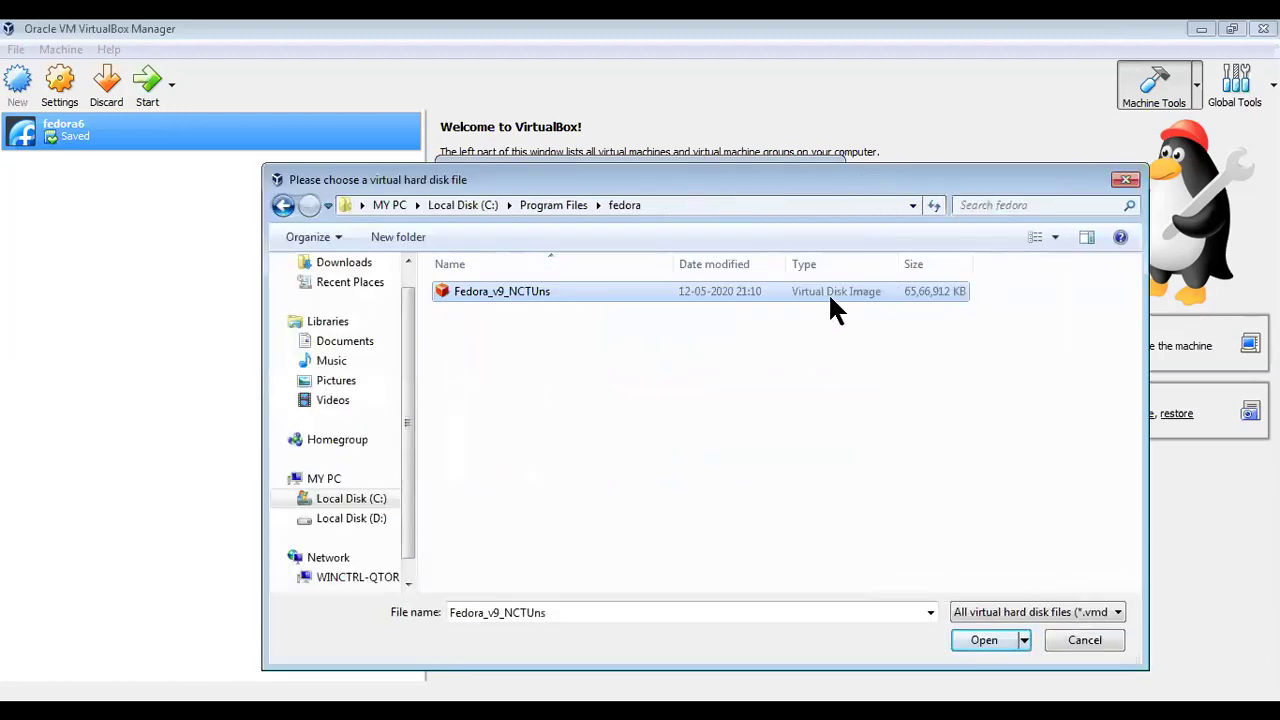
drag(596, 181, 712, 142)
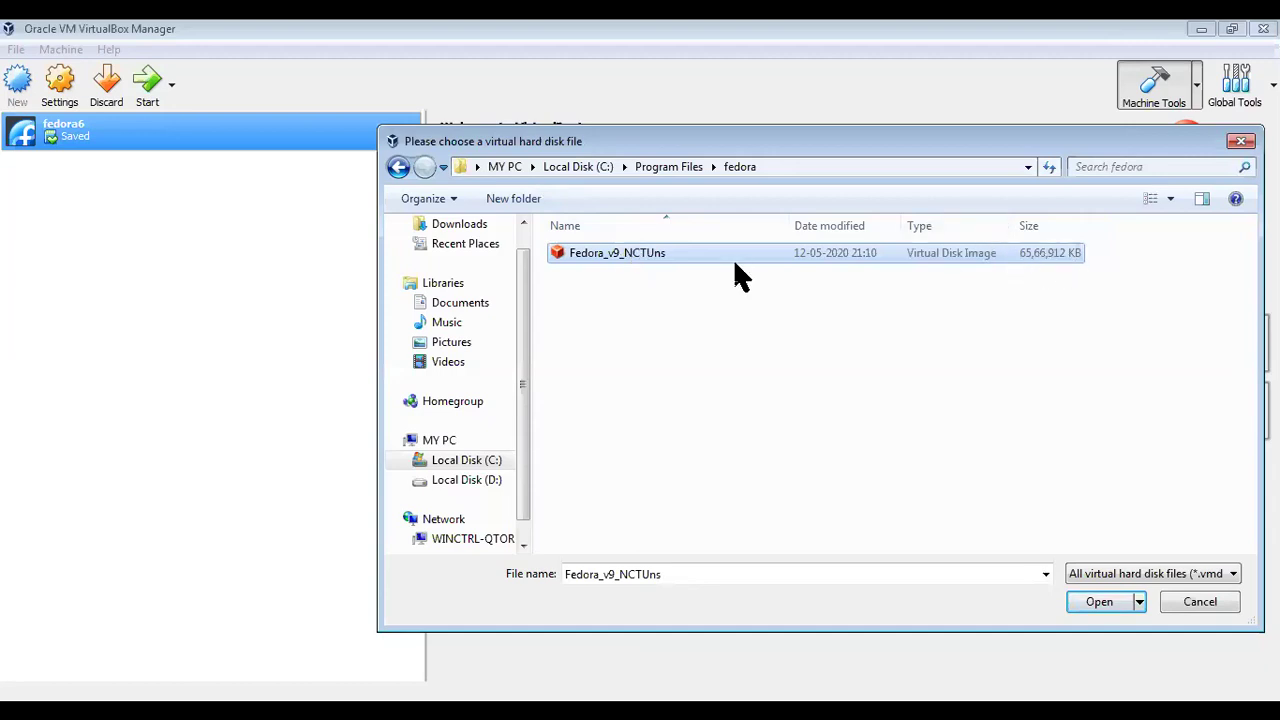
click(1094, 603)
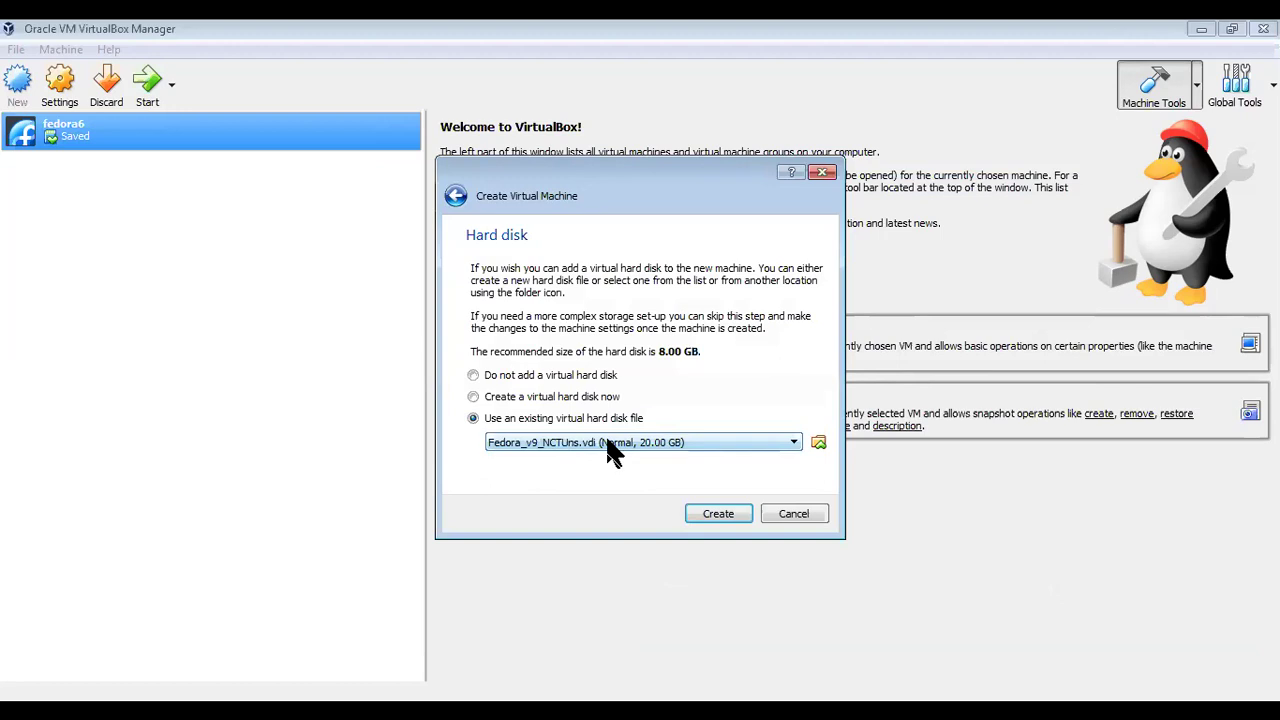
click(727, 520)
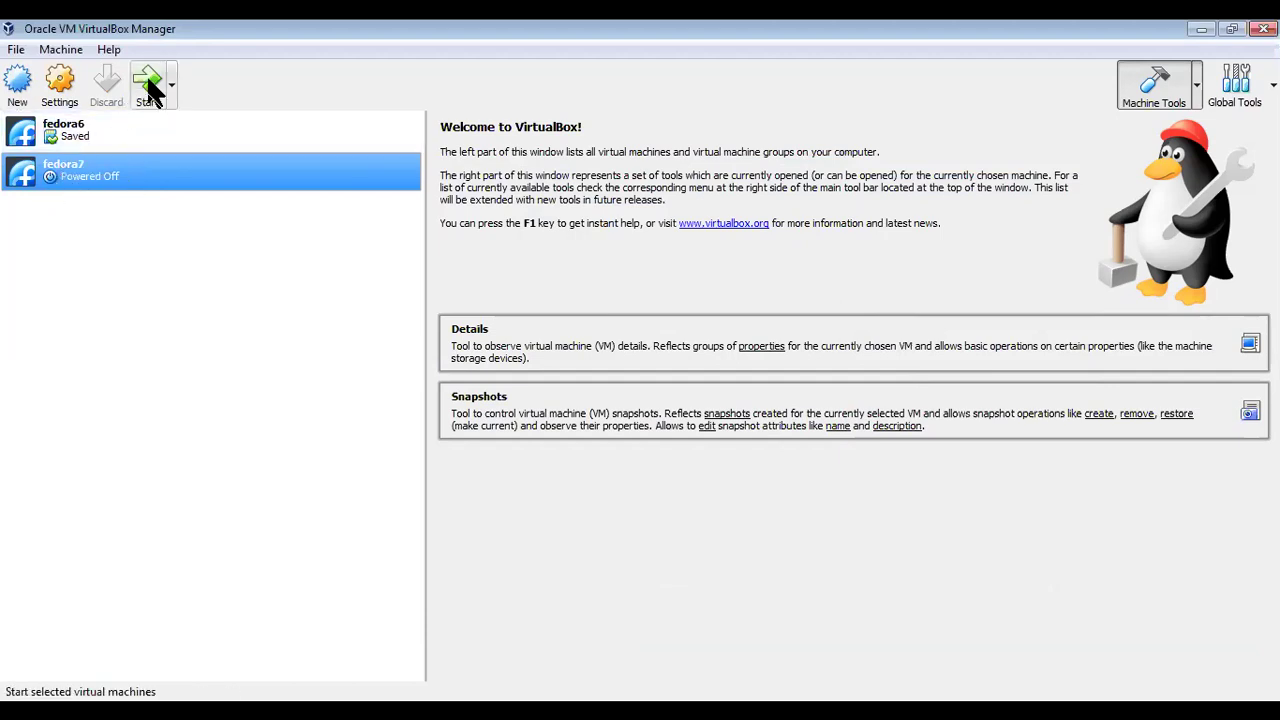
click(97, 132)
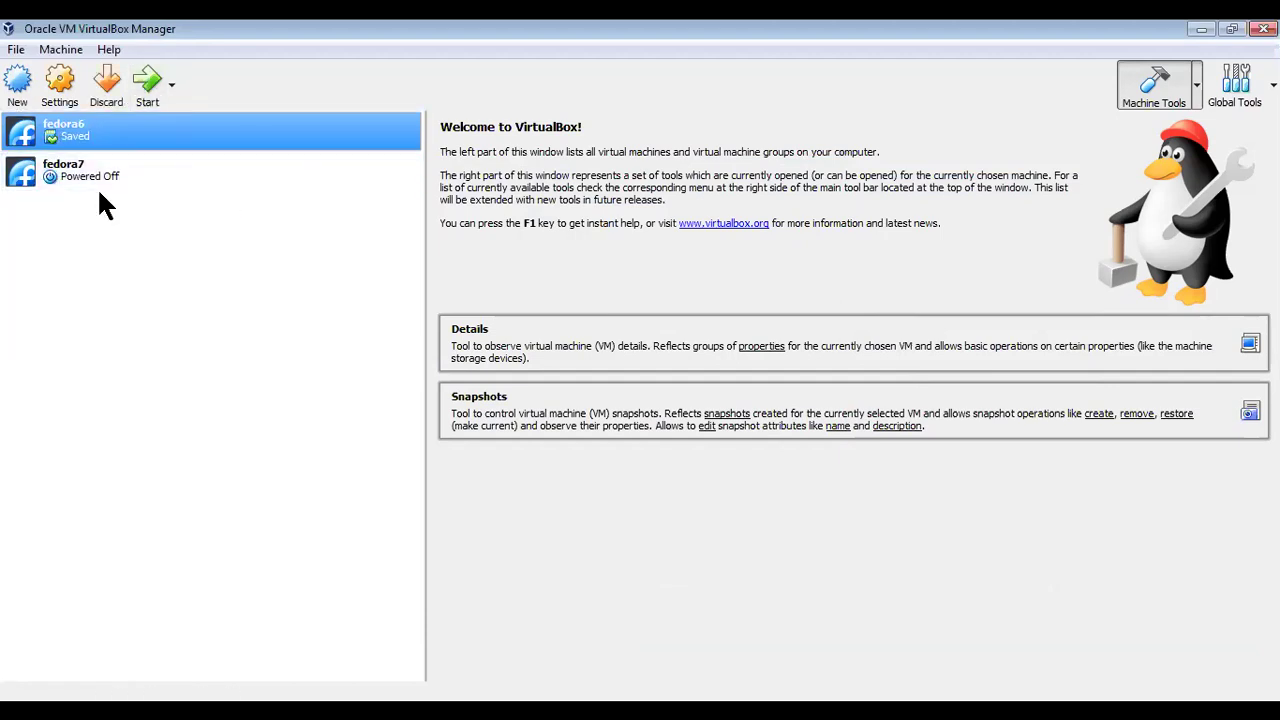
click(57, 180)
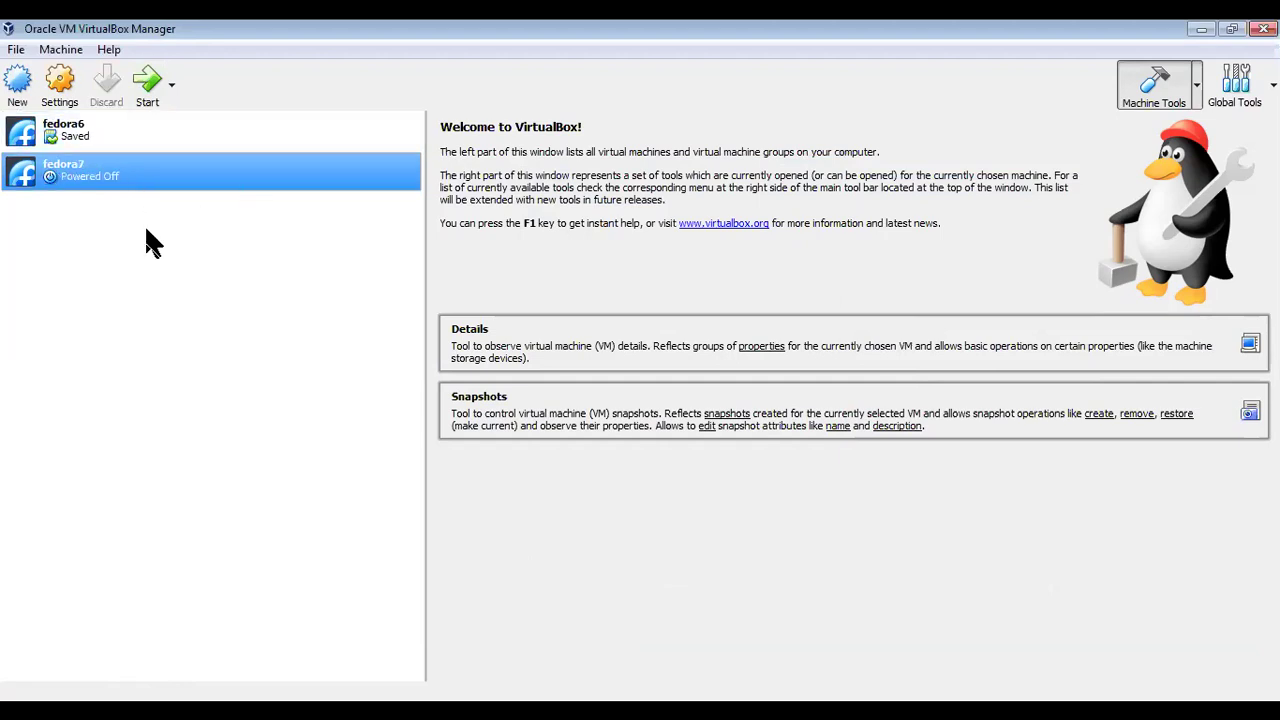
click(88, 146)
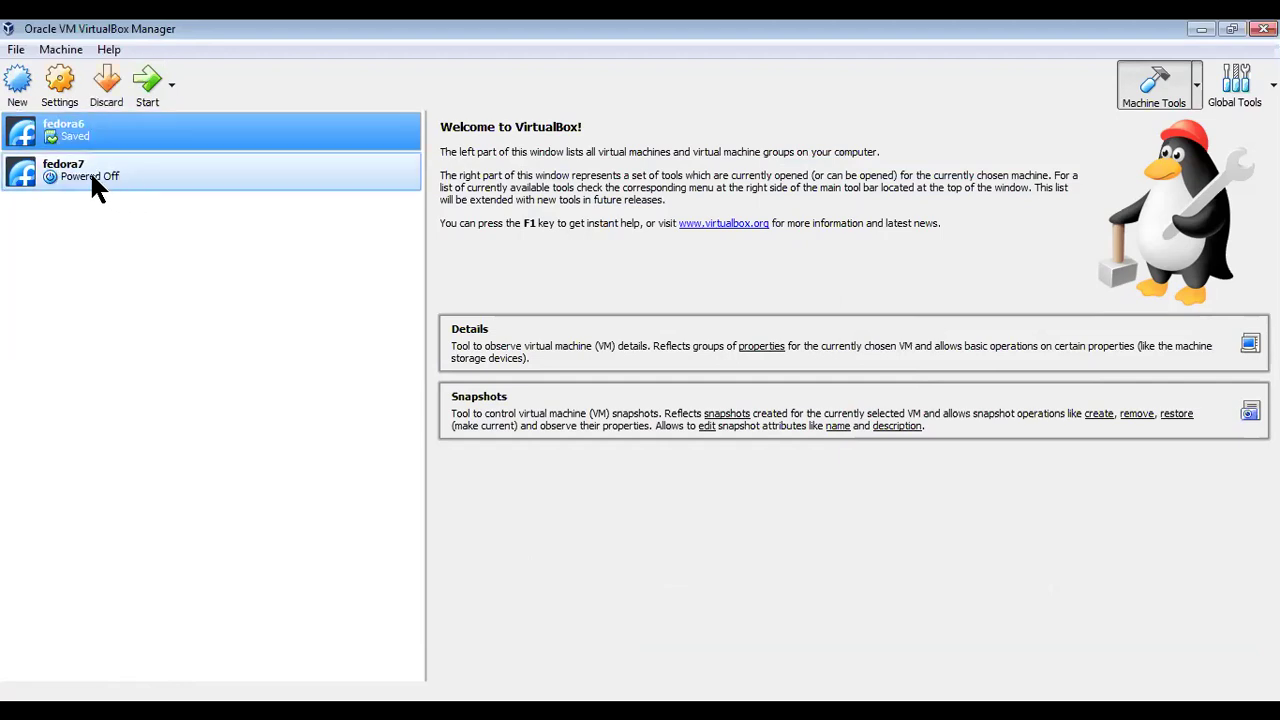
click(89, 170)
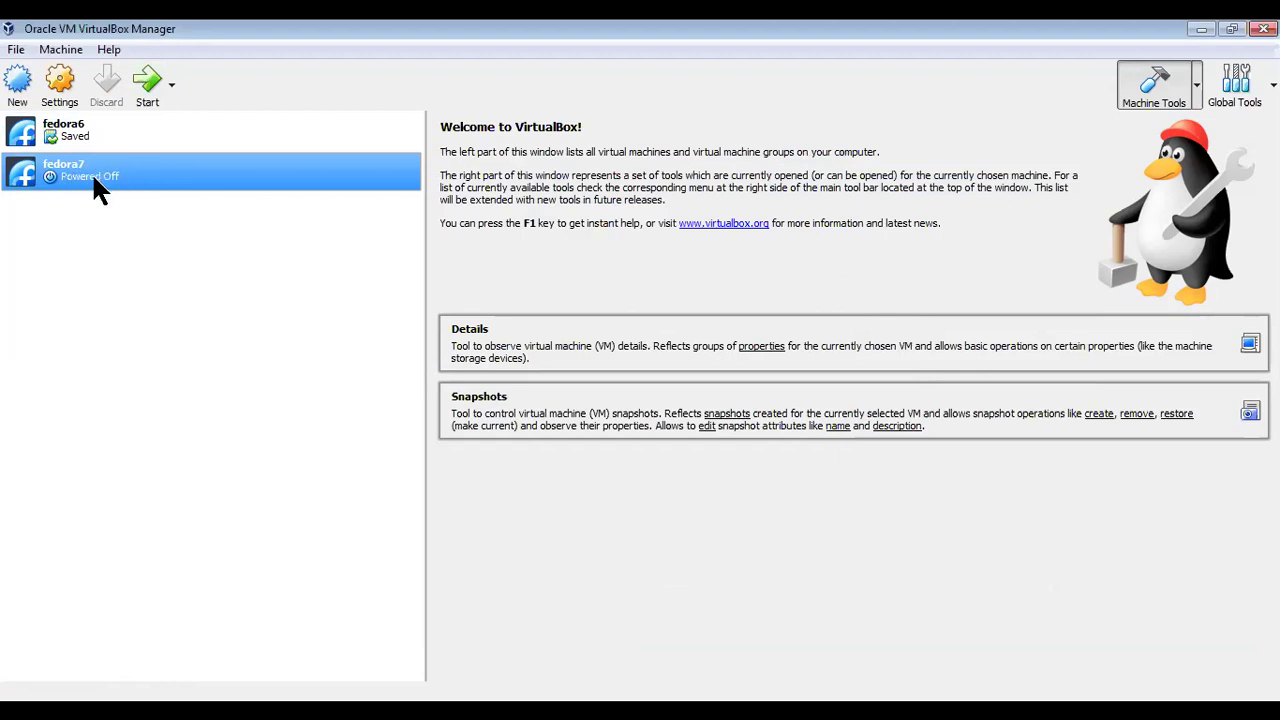
Start fedora7 normally so it boots to its GRUB menu.
click(172, 90)
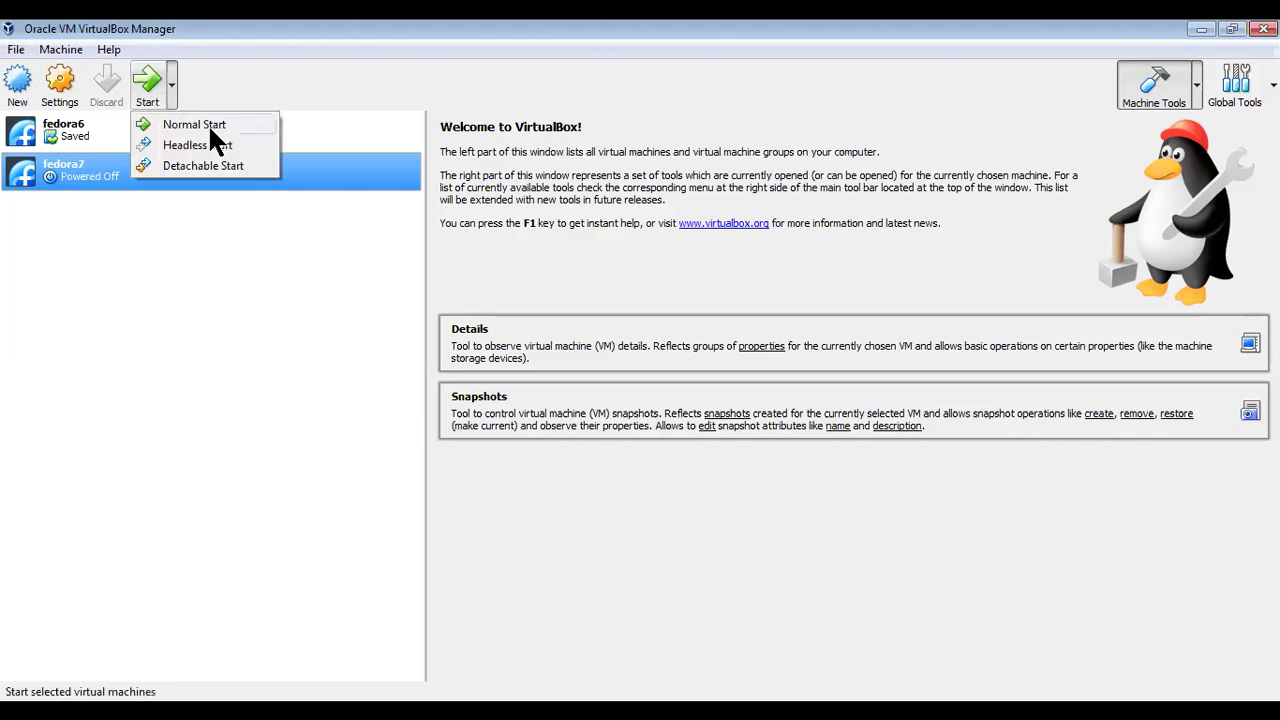
click(148, 75)
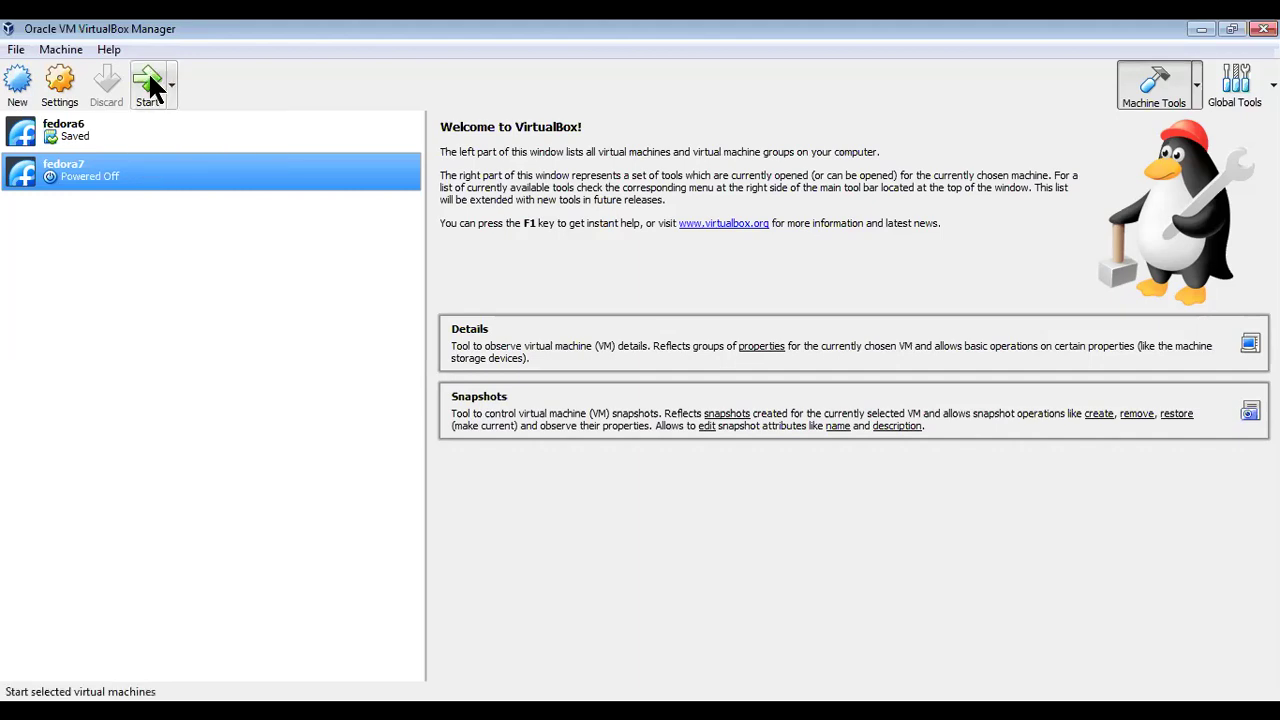
click(155, 84)
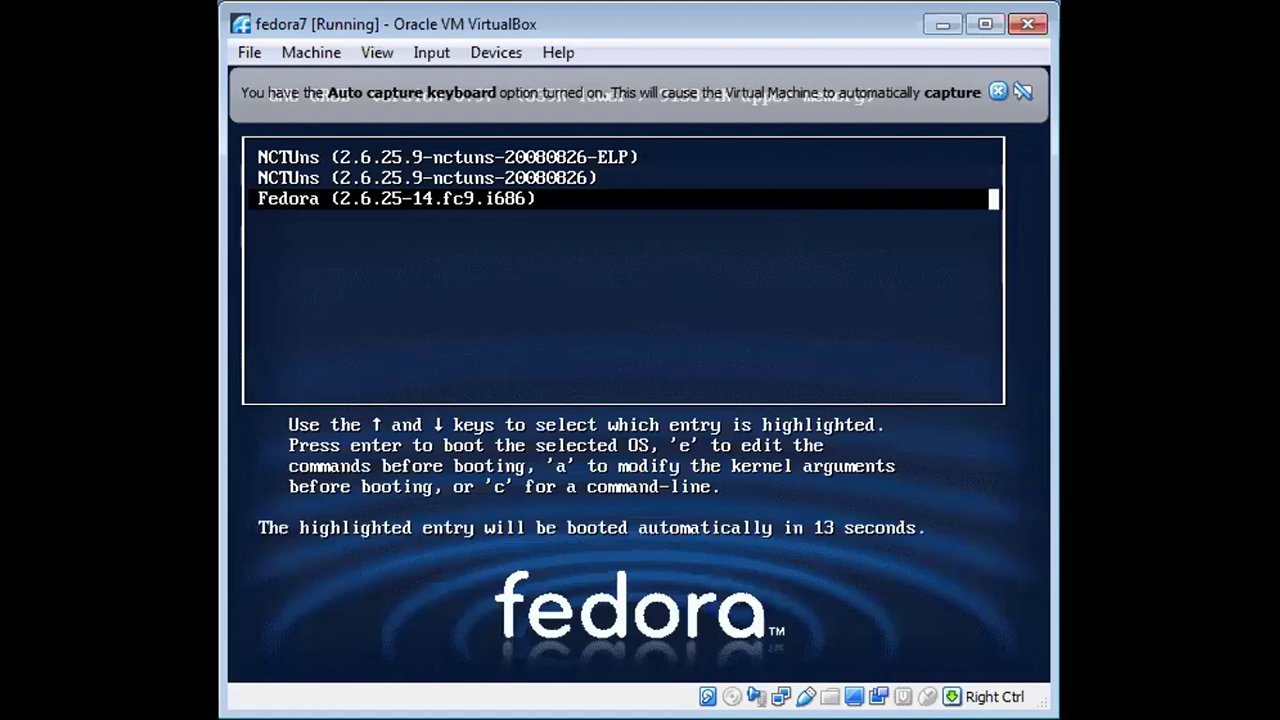
Stop the GRUB countdown and open the second NCTUns entry's commands for editing.
key(Up)
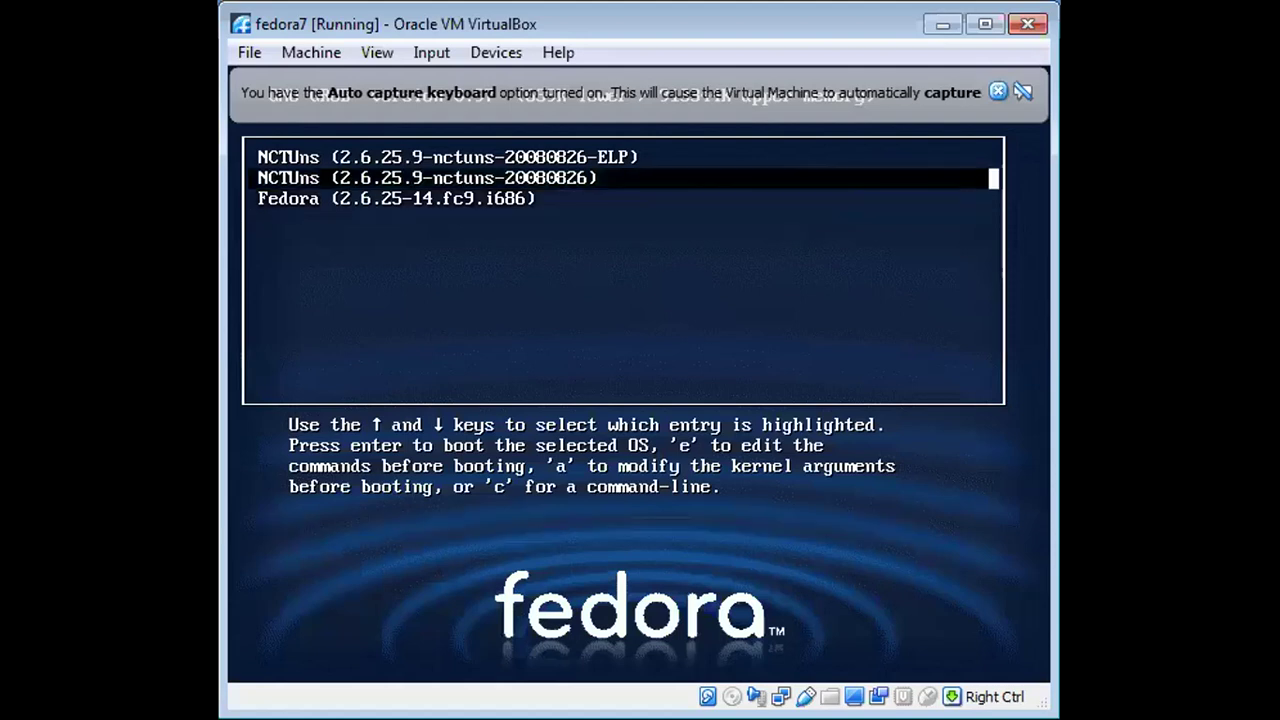
key(Up)
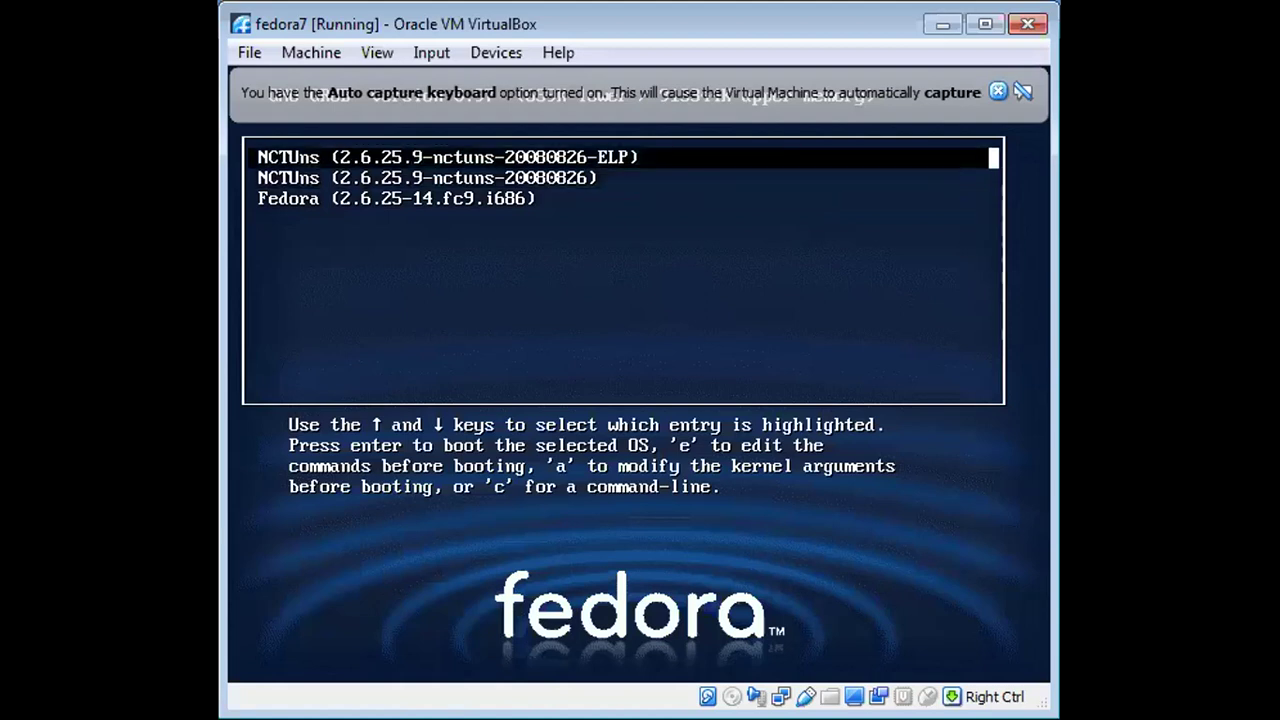
key(Down)
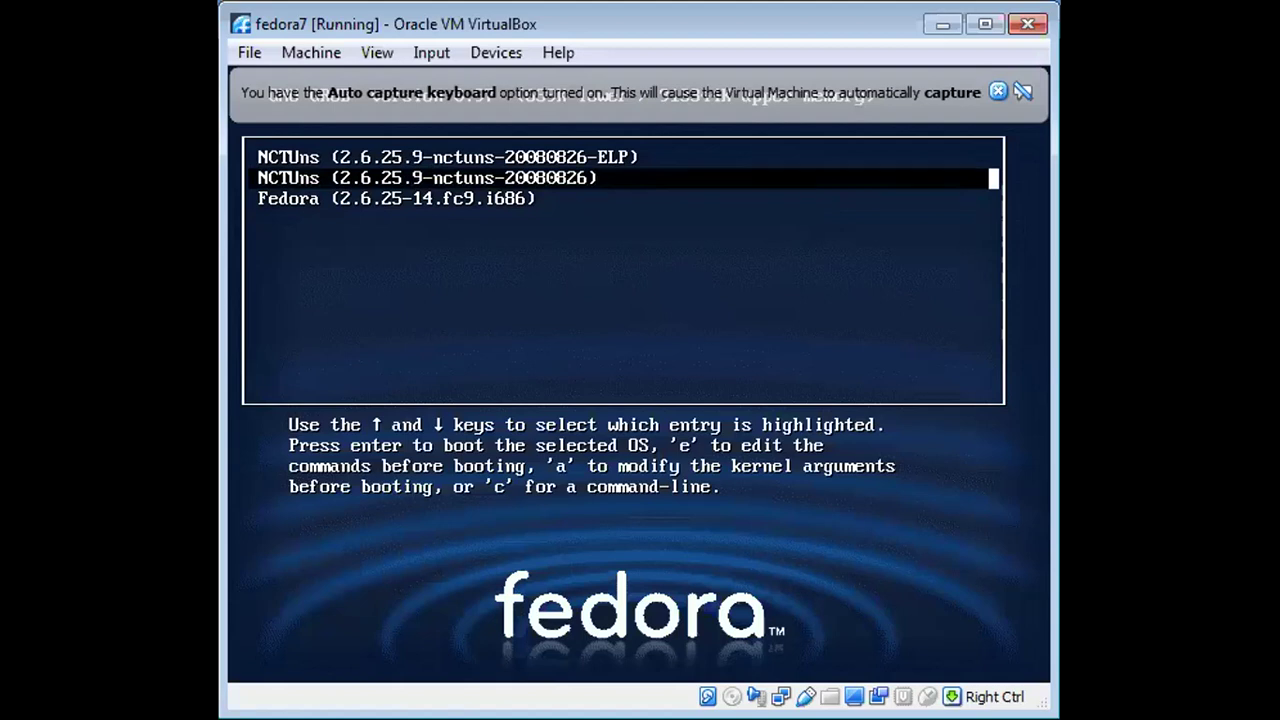
key(e)
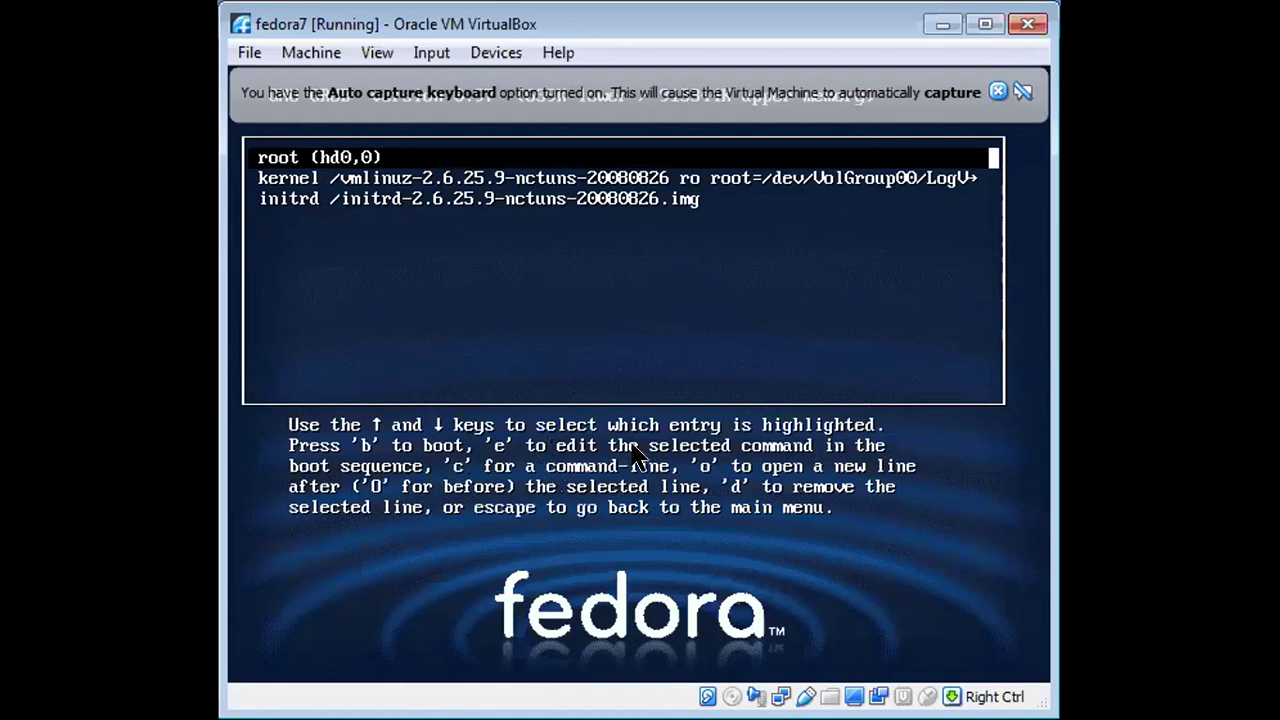
Append ' s' to the NCTUns kernel line for single-user mode.
key(Down)
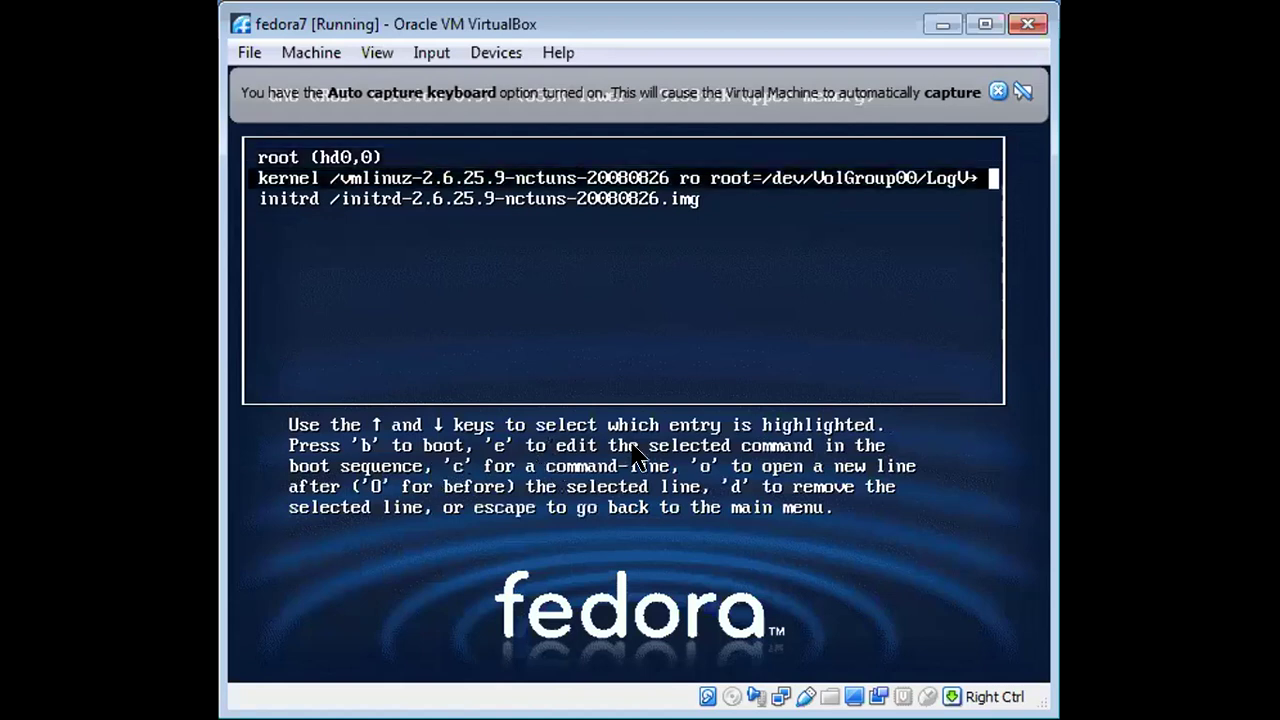
key(Up)
key(Down)
key(e)
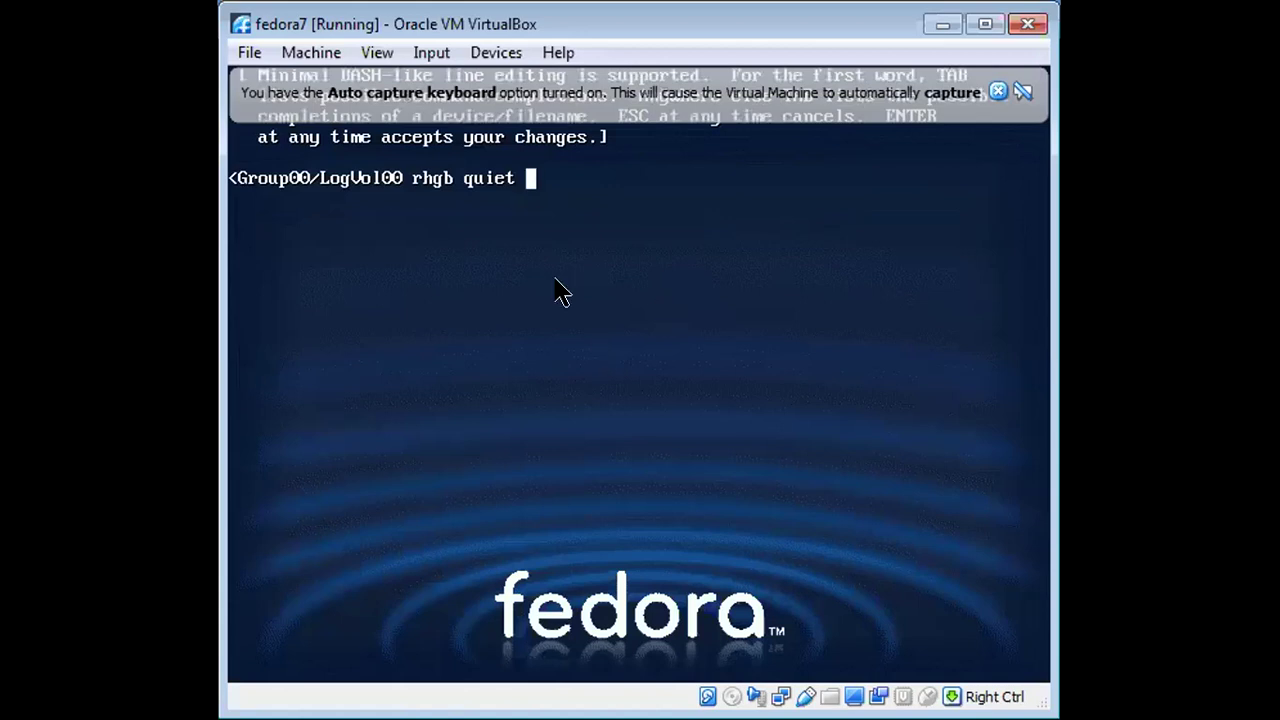
text(s)
key(Return)
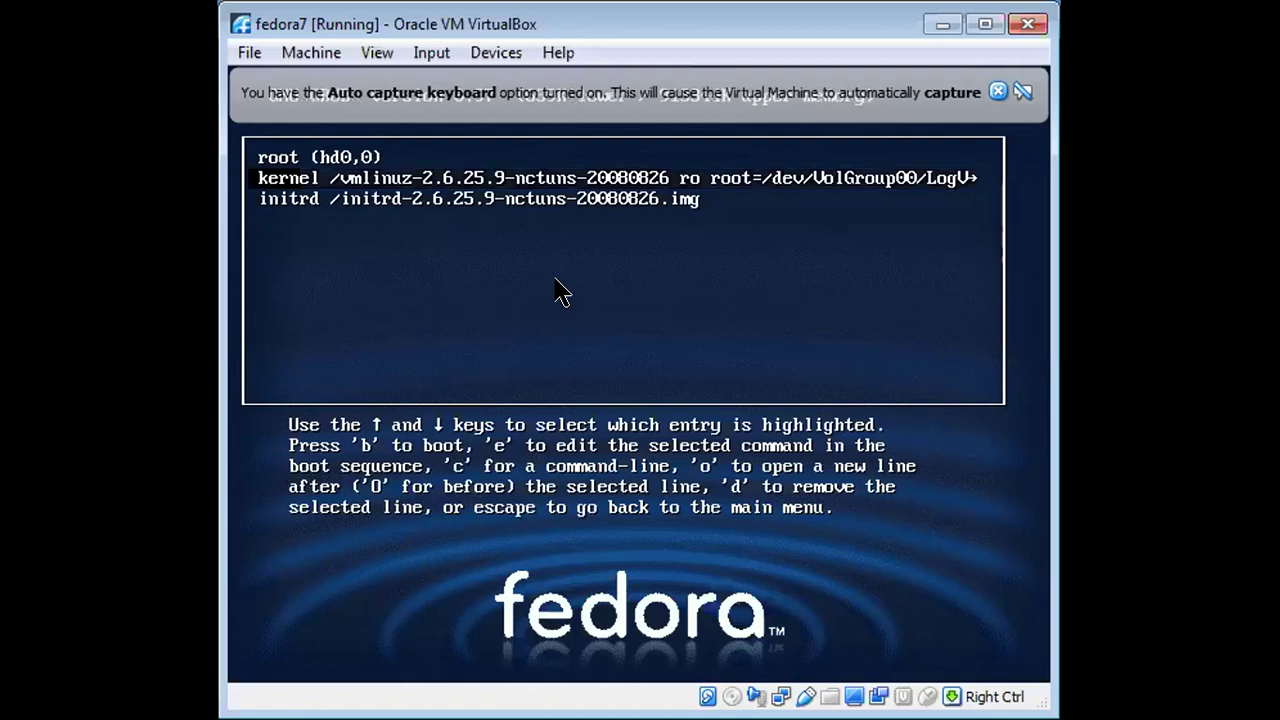
Boot the edited NCTUns entry.
key(Up)
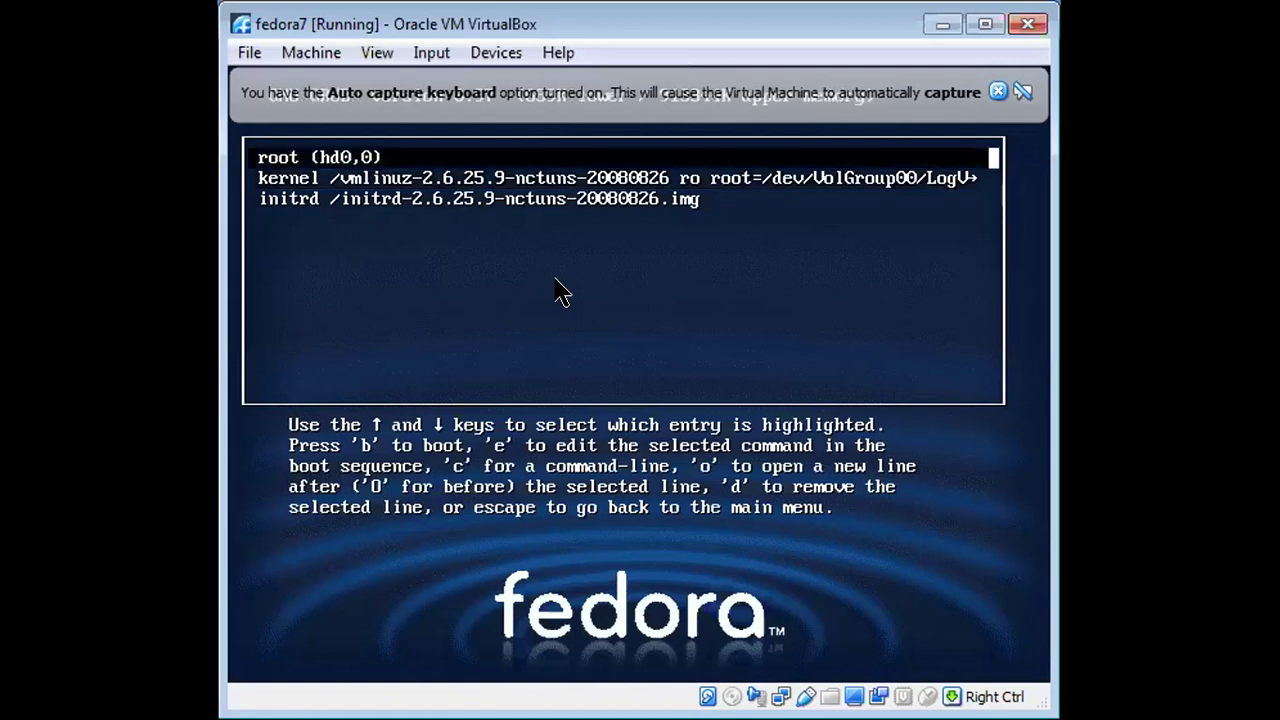
key(Down)
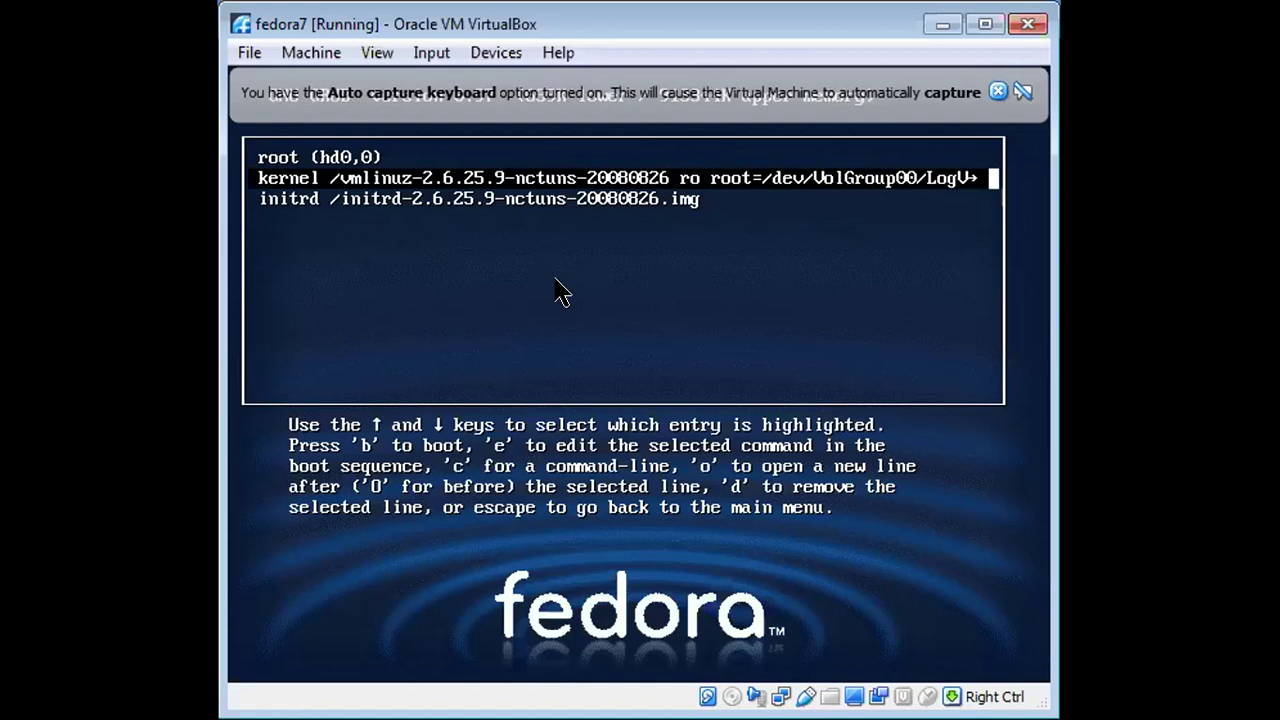
key(b)
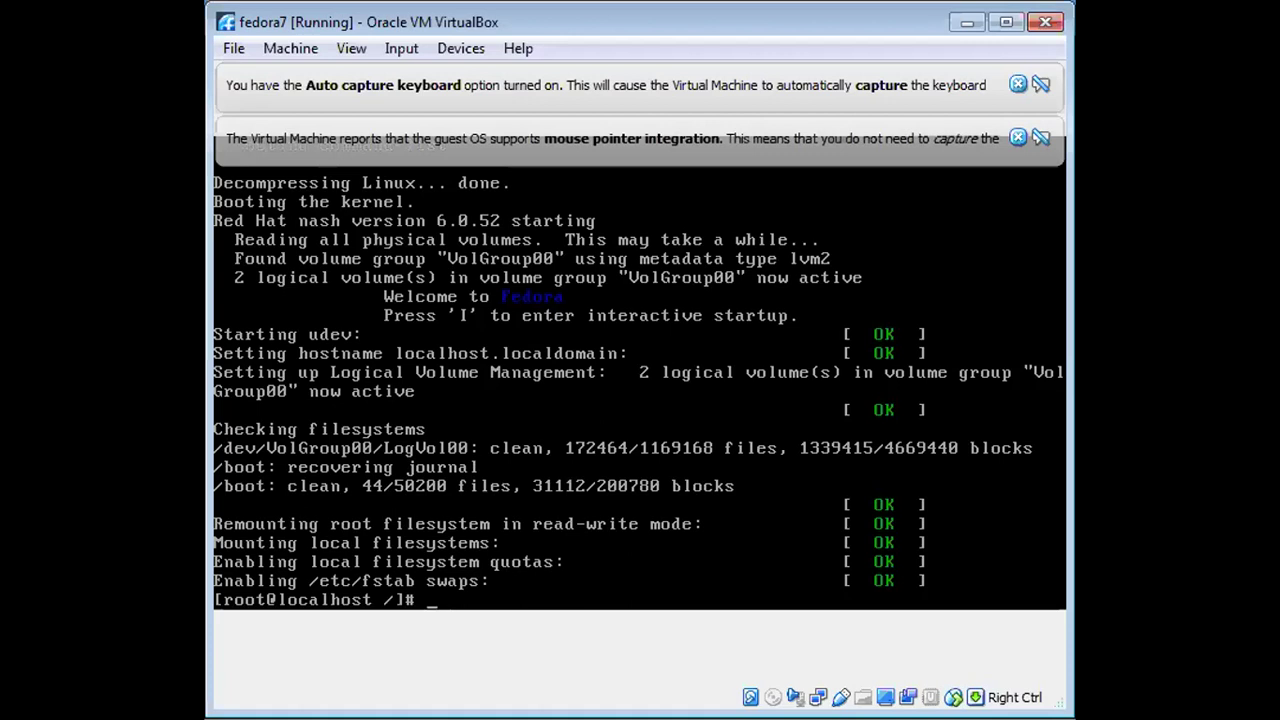
Type passwd at the fedora7 root shell prompt.
text(passwd)
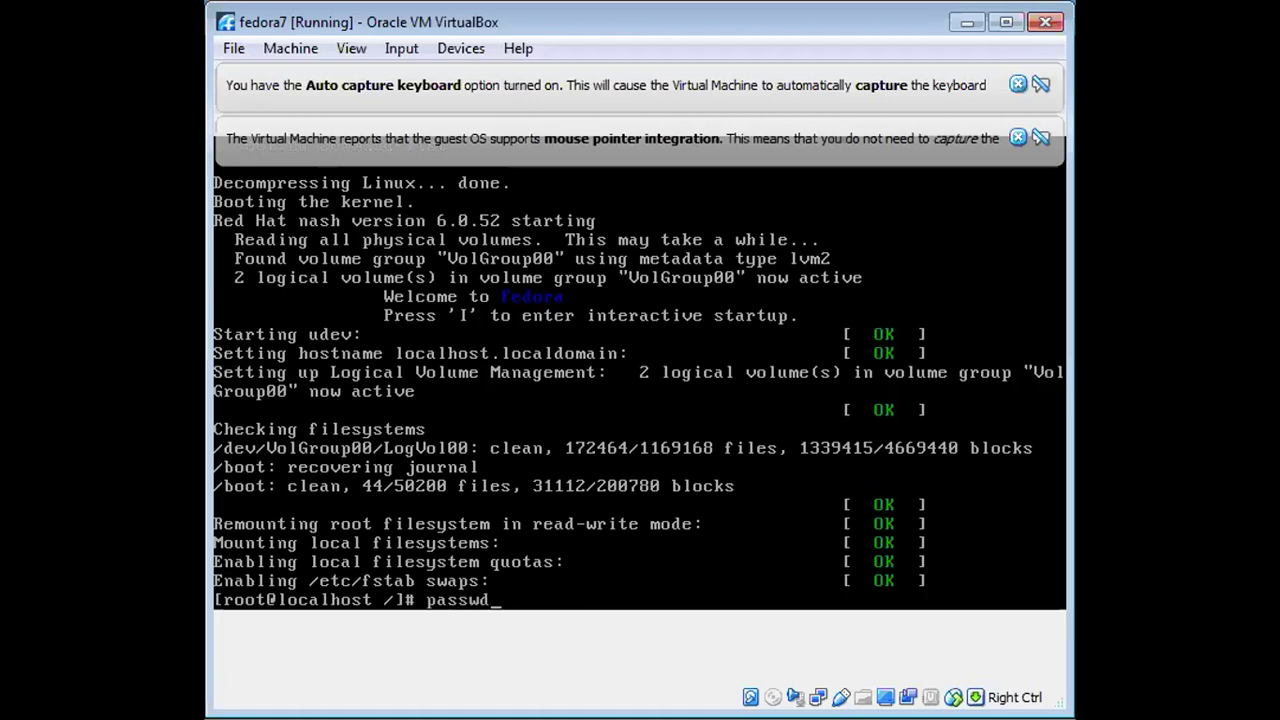
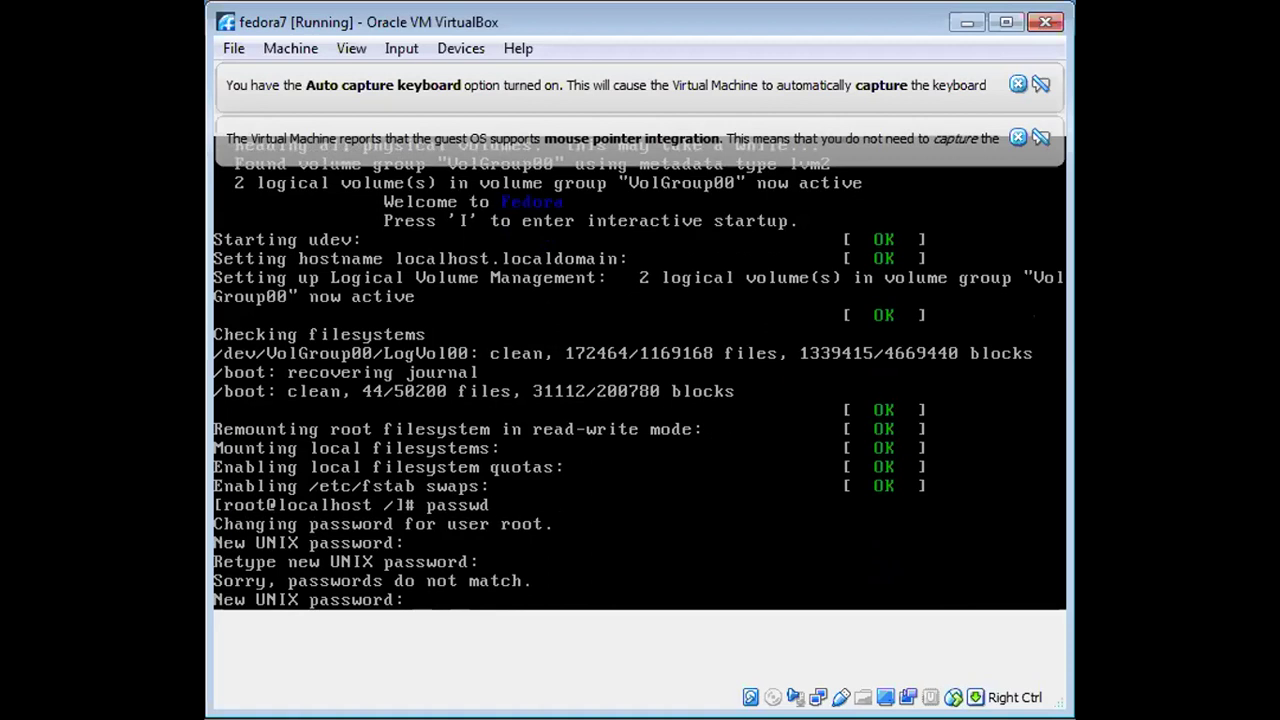
Enter and retype two new root passwords until passwd fails with an authentication error.
key(Return)
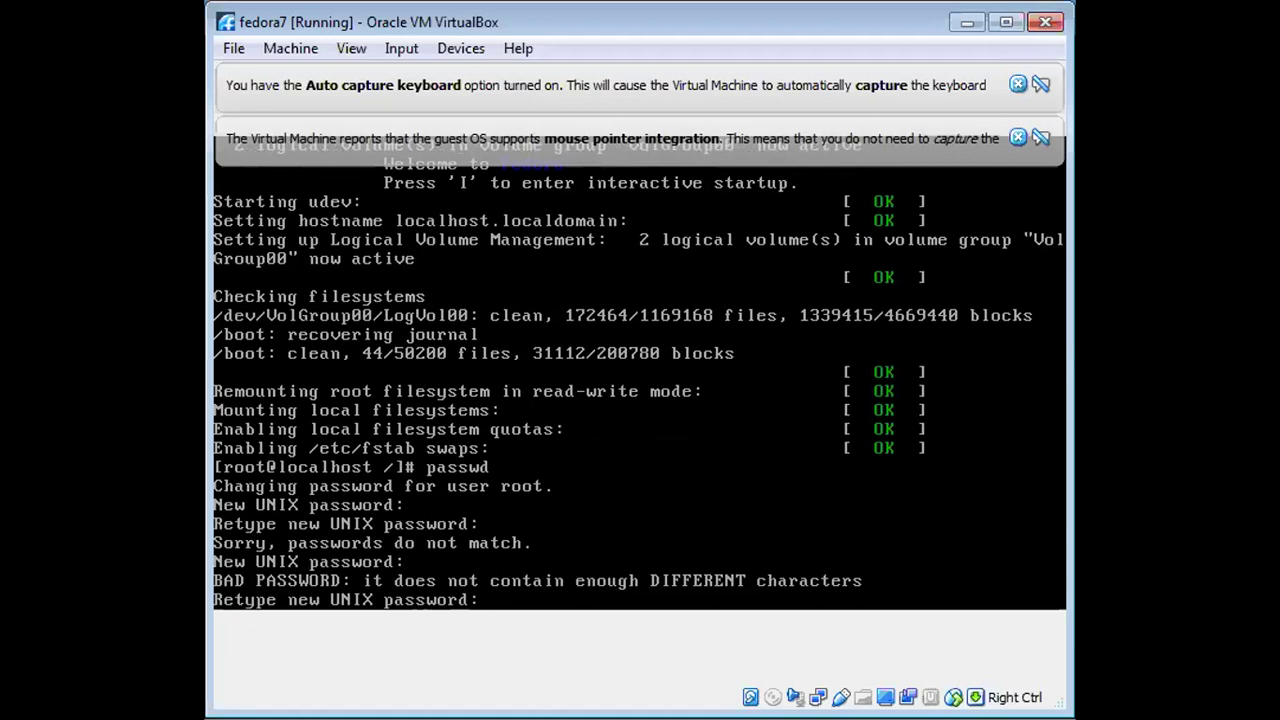
key(Return)
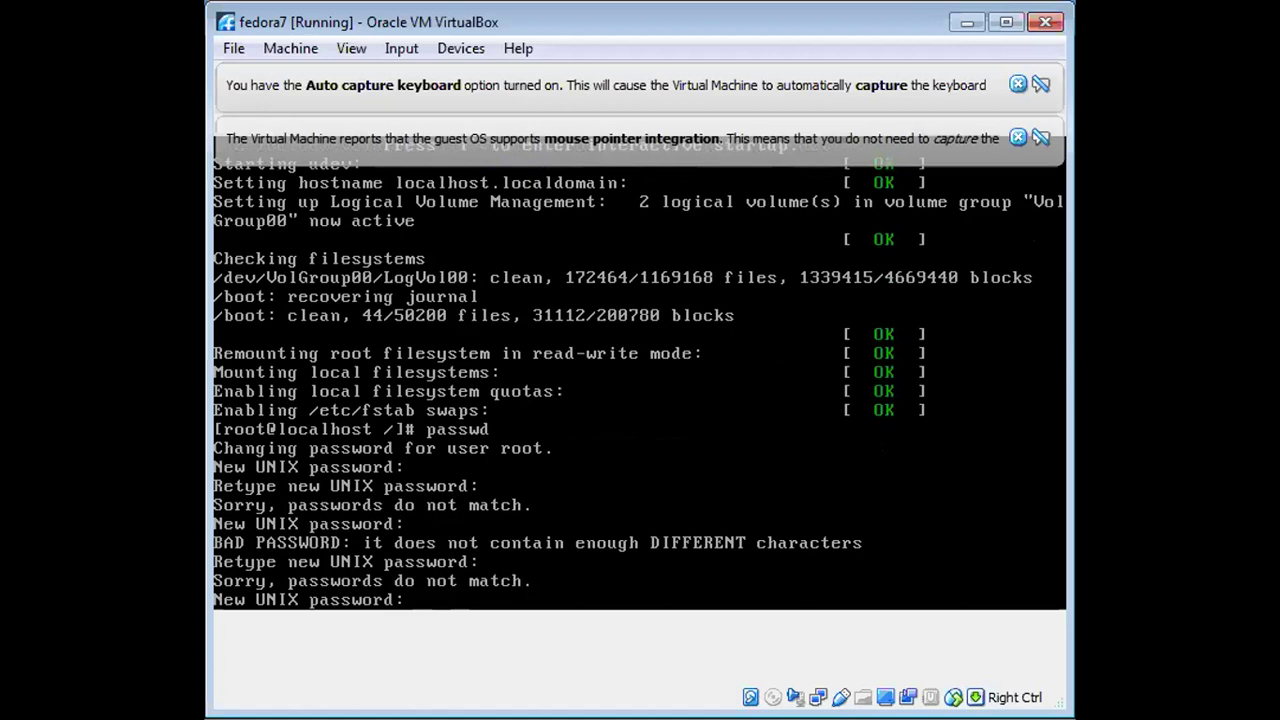
key(Return)
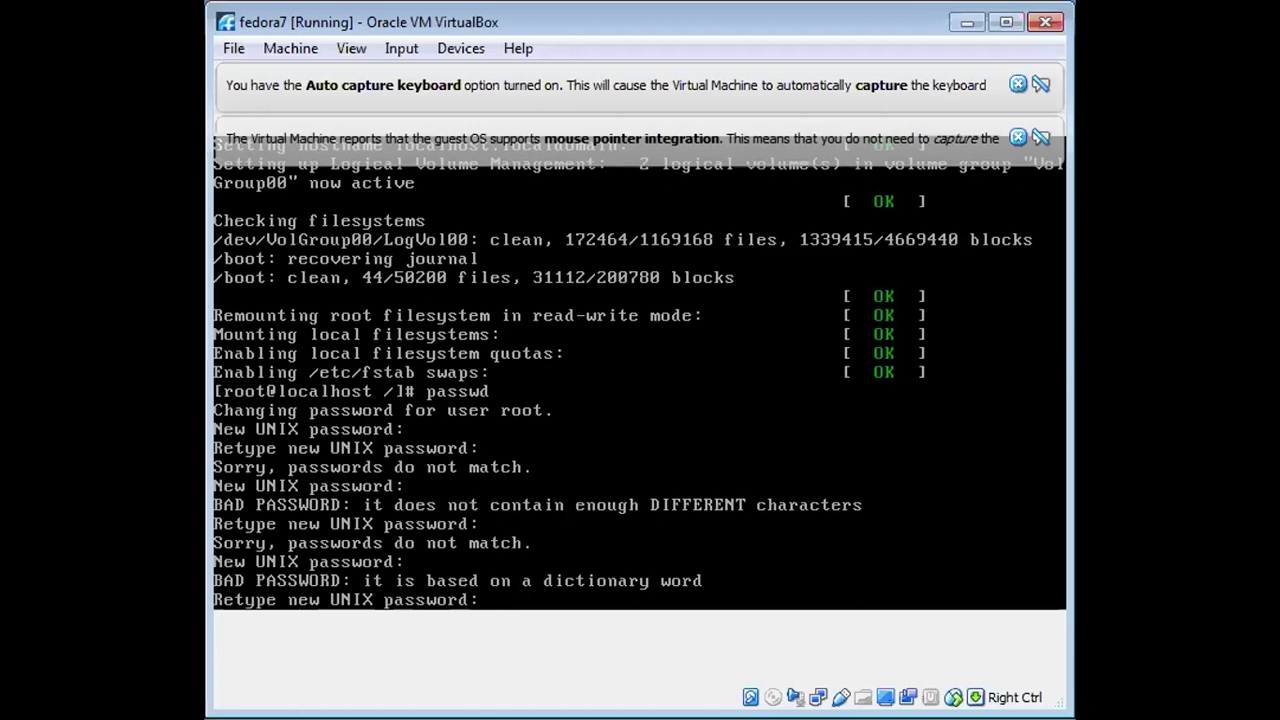
key(Return)
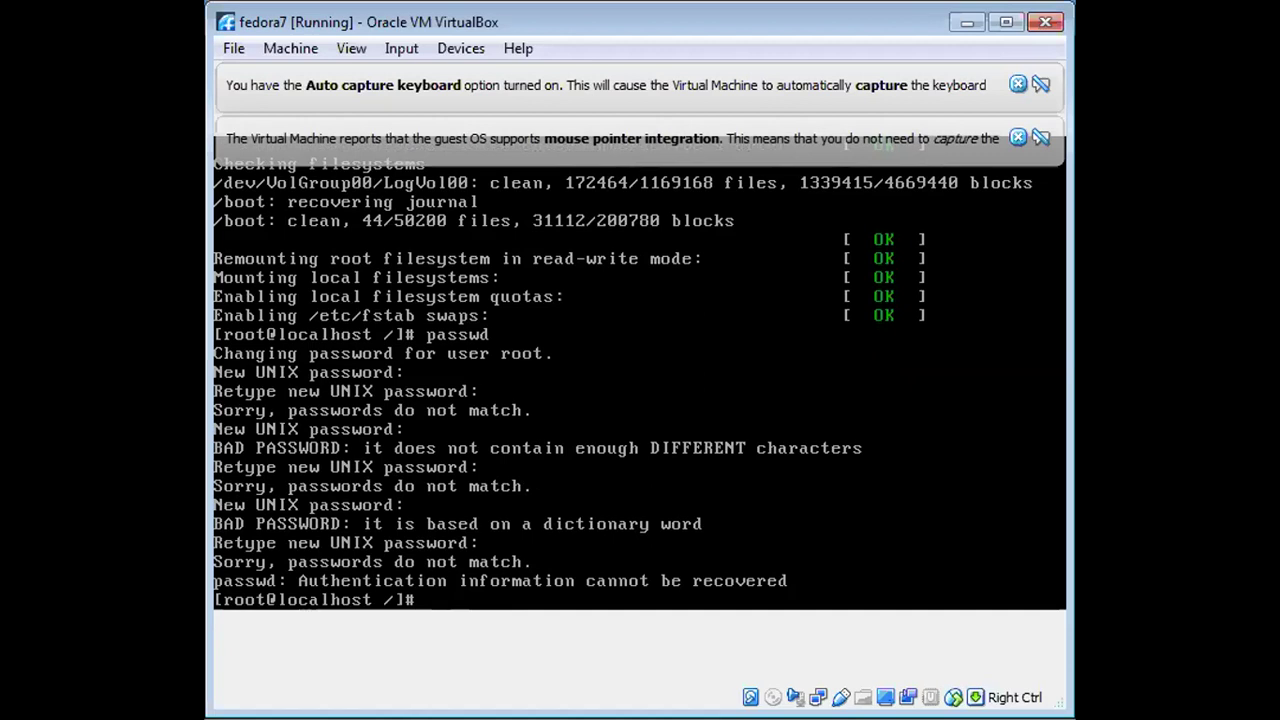
Rerun passwd with matching new root passwords, then switch to runlevel 5 with 'init 5'.
text(asswd)
key(Return)
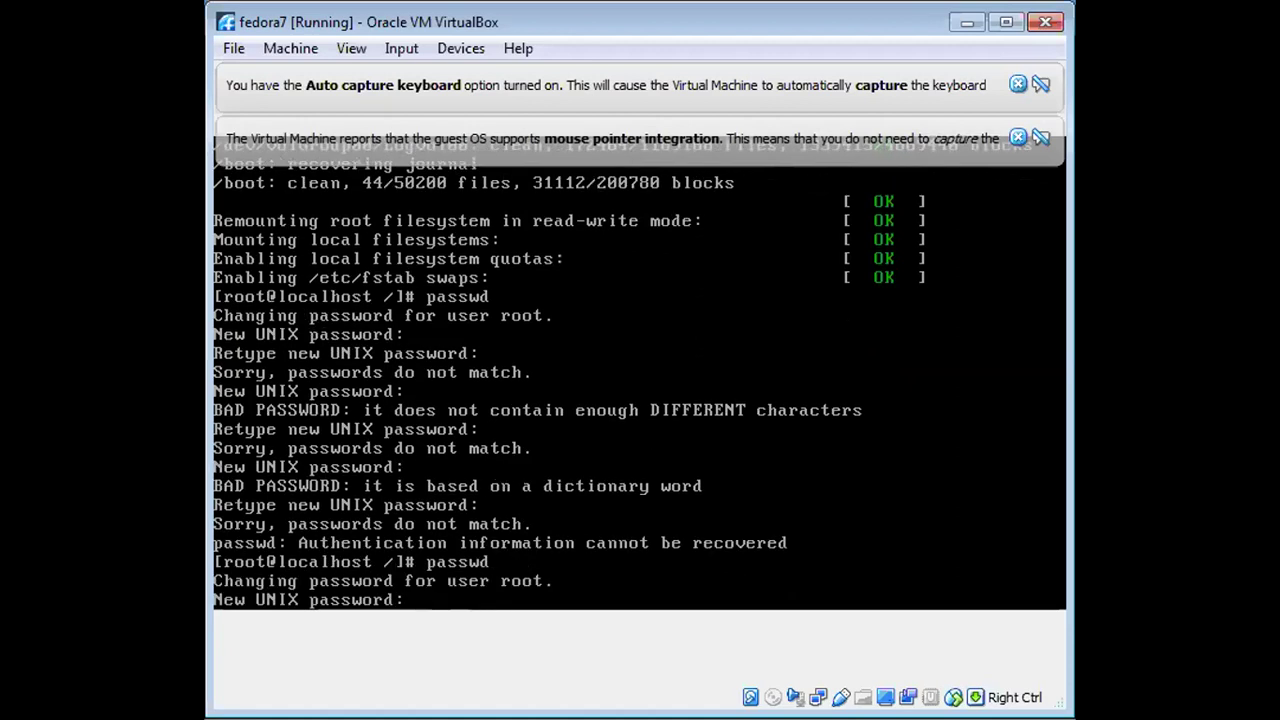
key(Return)
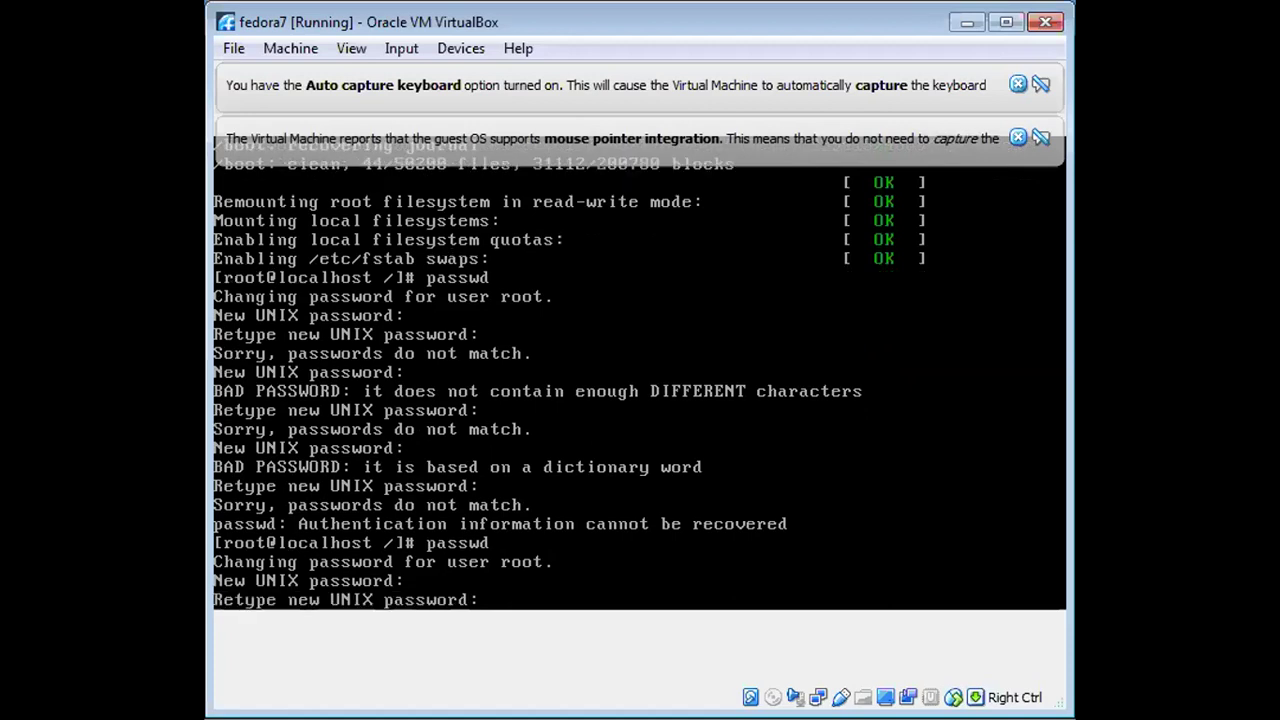
key(Return)
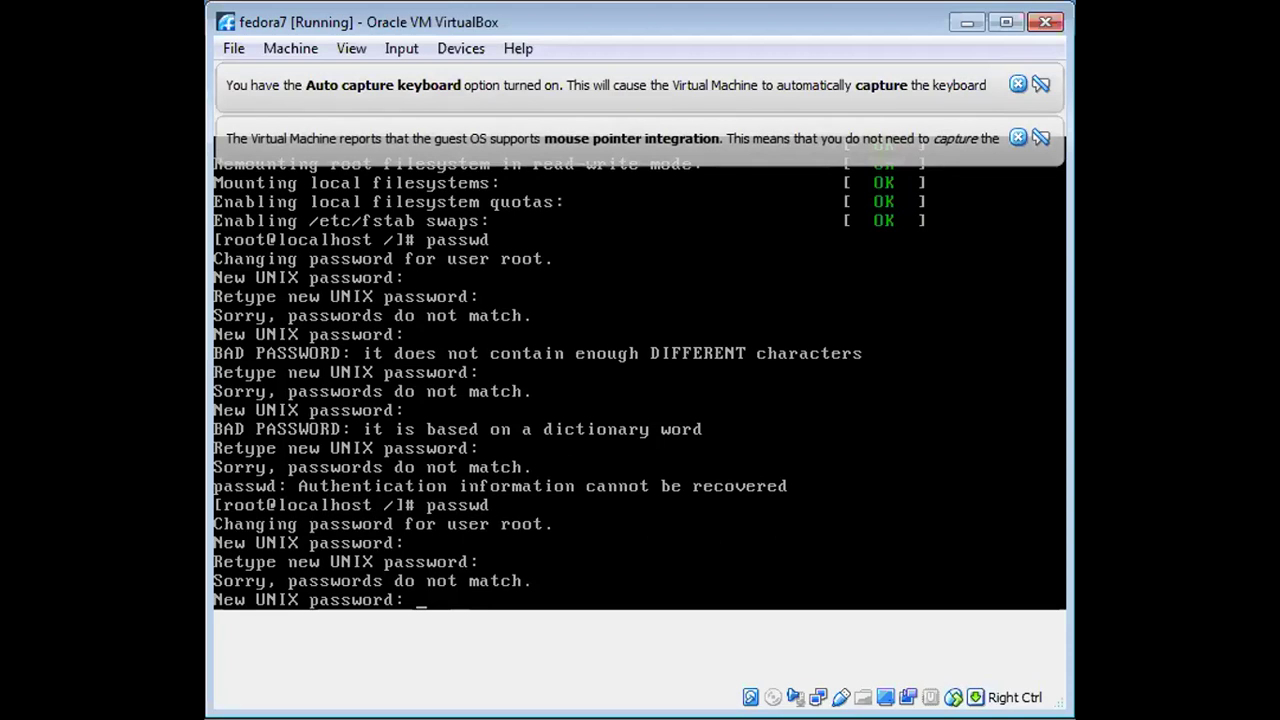
key(Return)
key(Return)
key(Return)
key(Return)
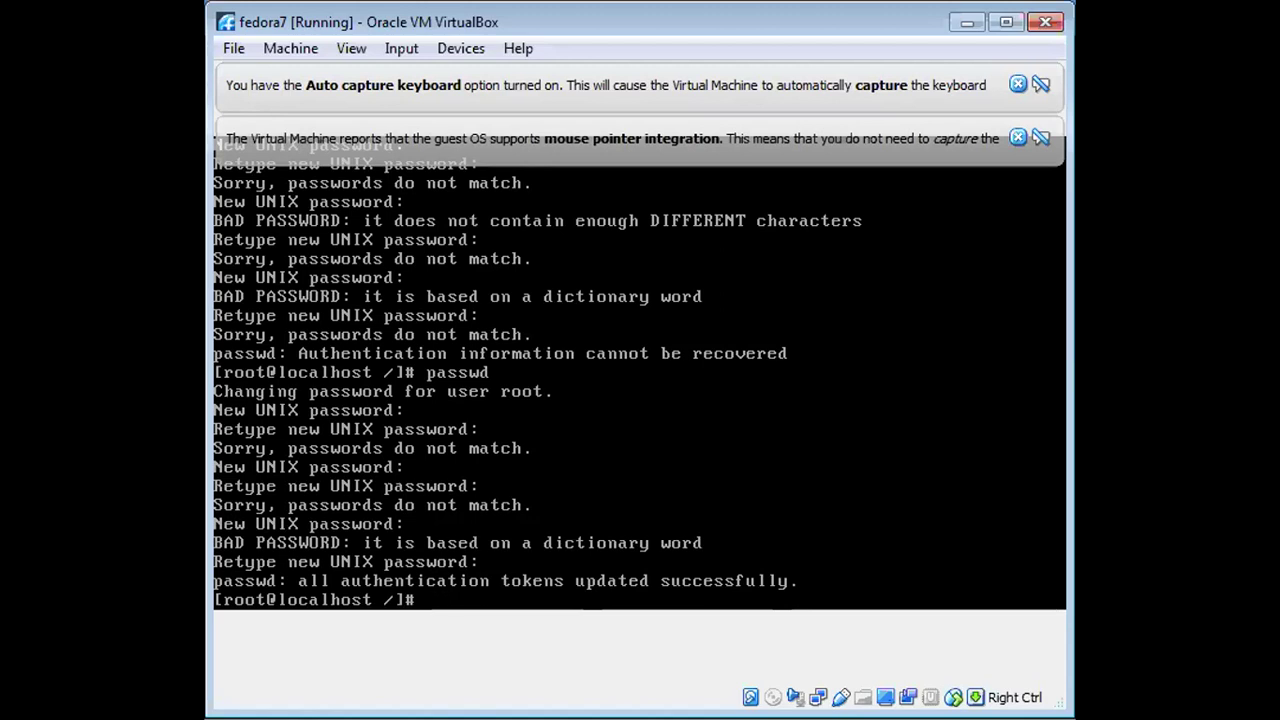
text(init 5)
key(Return)
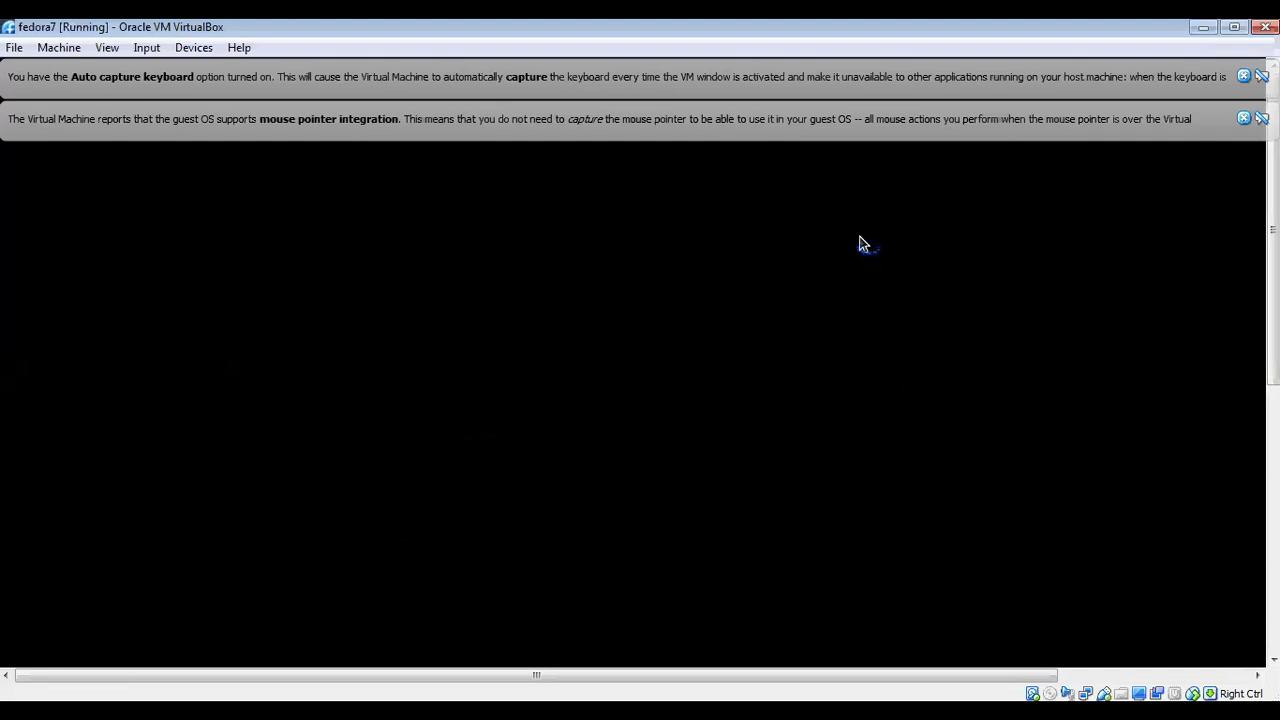
Dismiss the mouse-integration and auto-capture keyboard banners, then capture and release the mouse with Right Ctrl.
click(1243, 118)
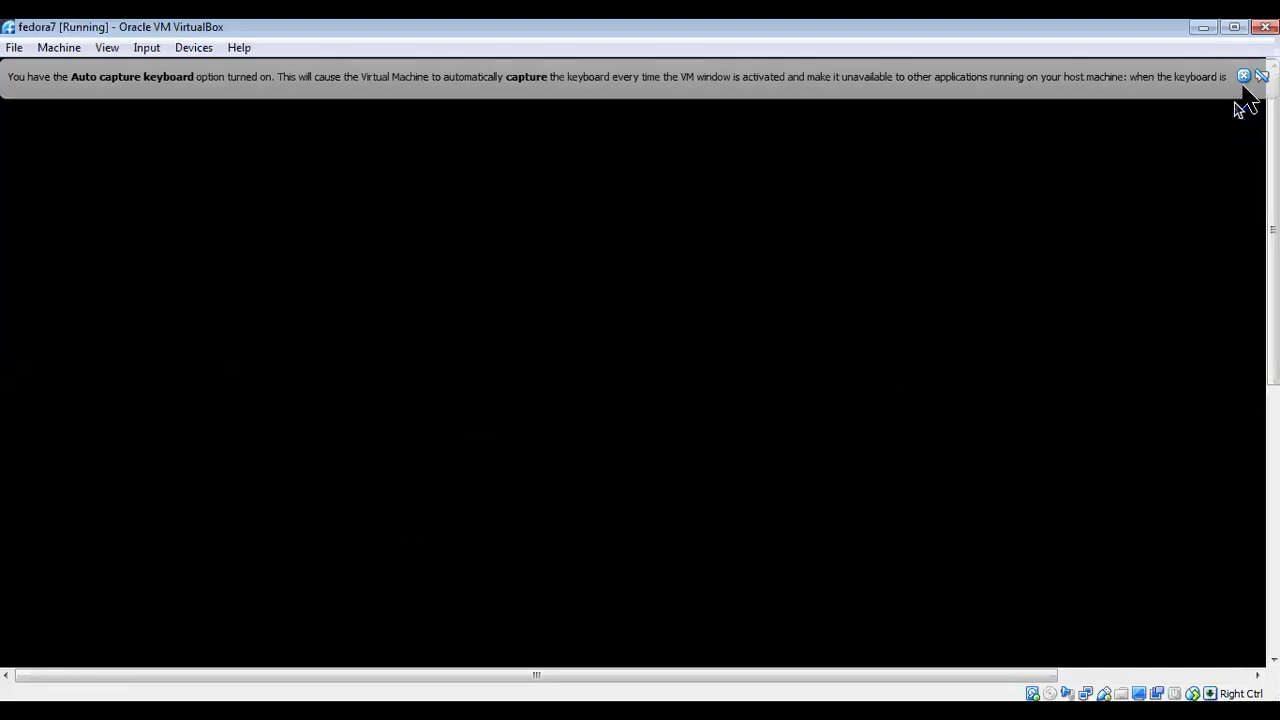
click(1243, 76)
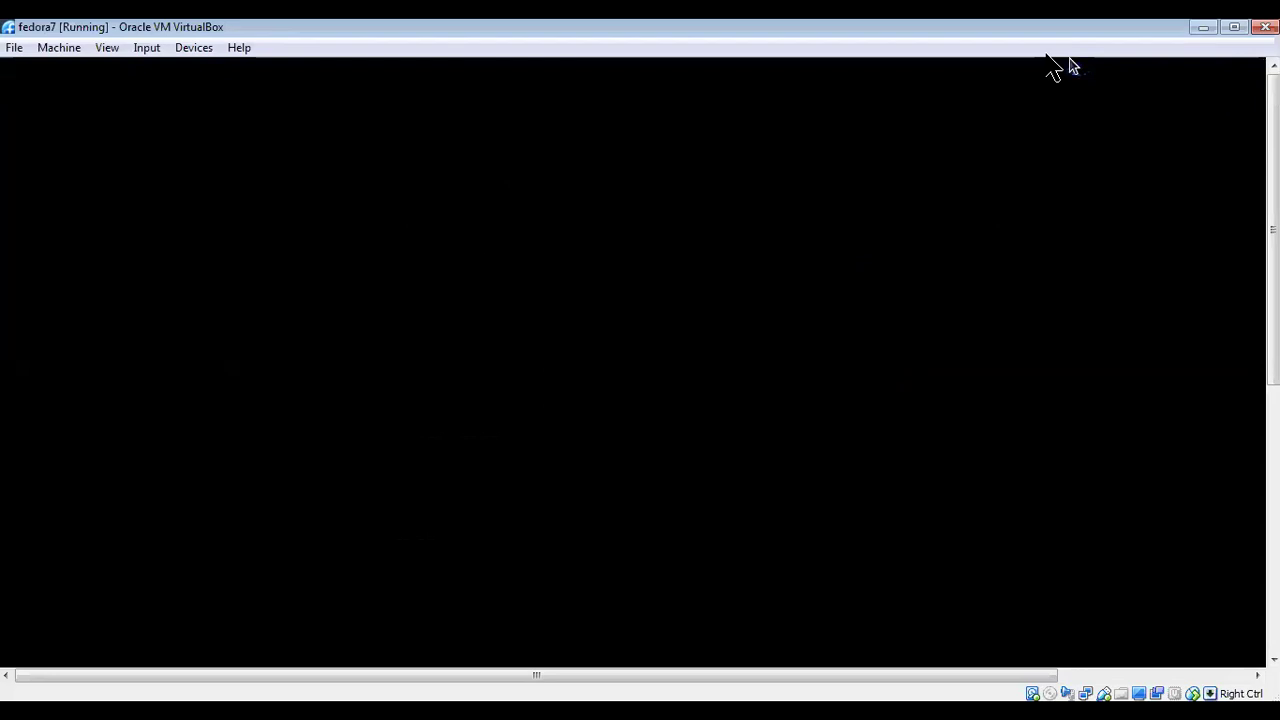
click(1047, 56)
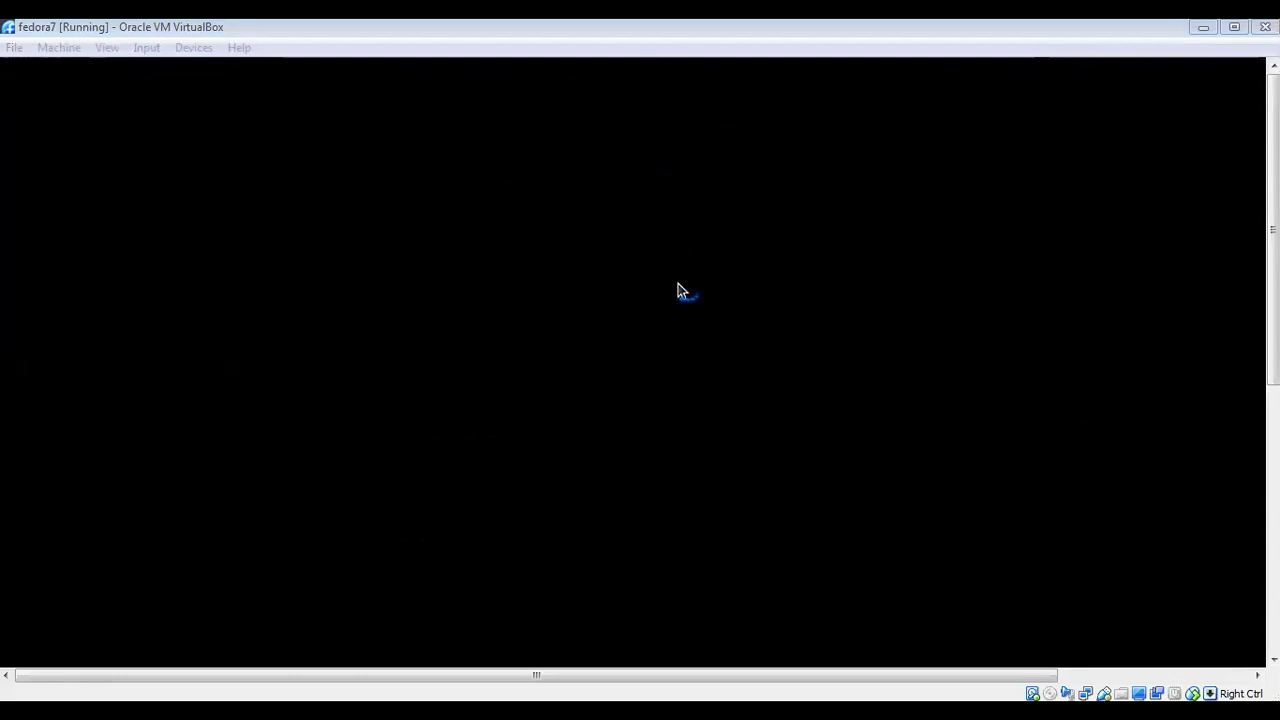
key(Control_R)
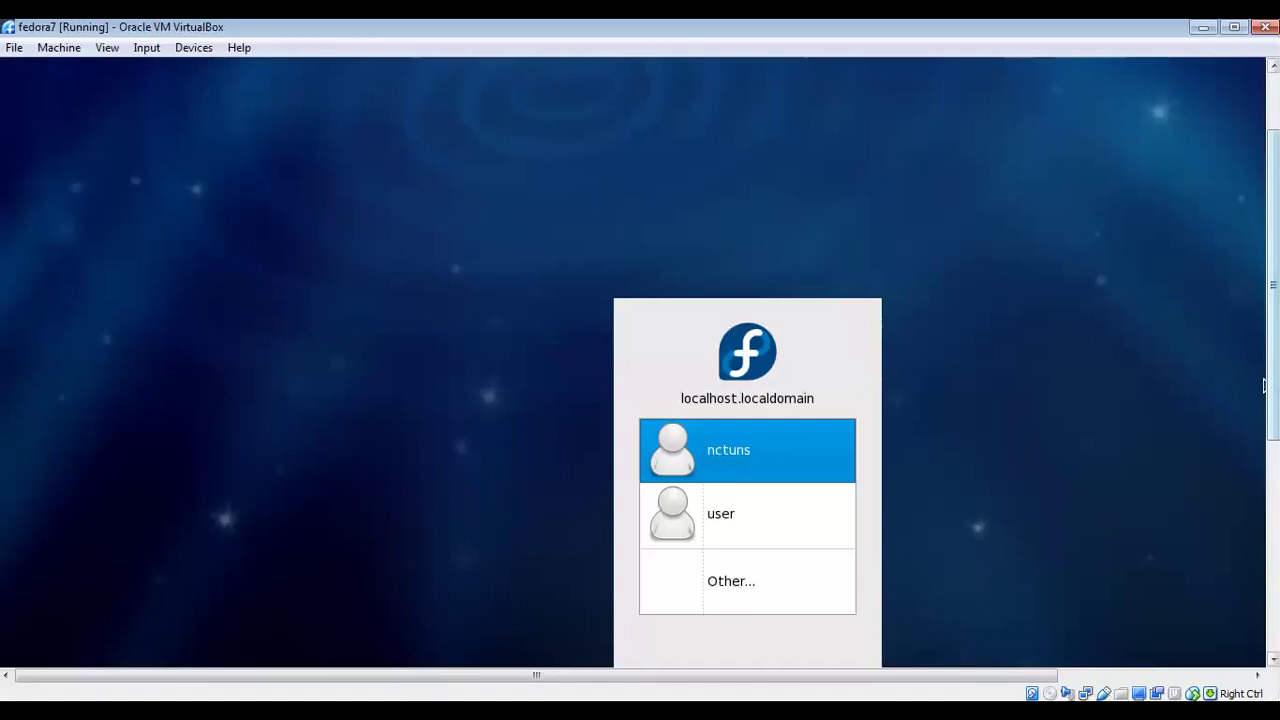
Log in through Other... as root with the password and Continue past the privileged-user warning.
click(734, 583)
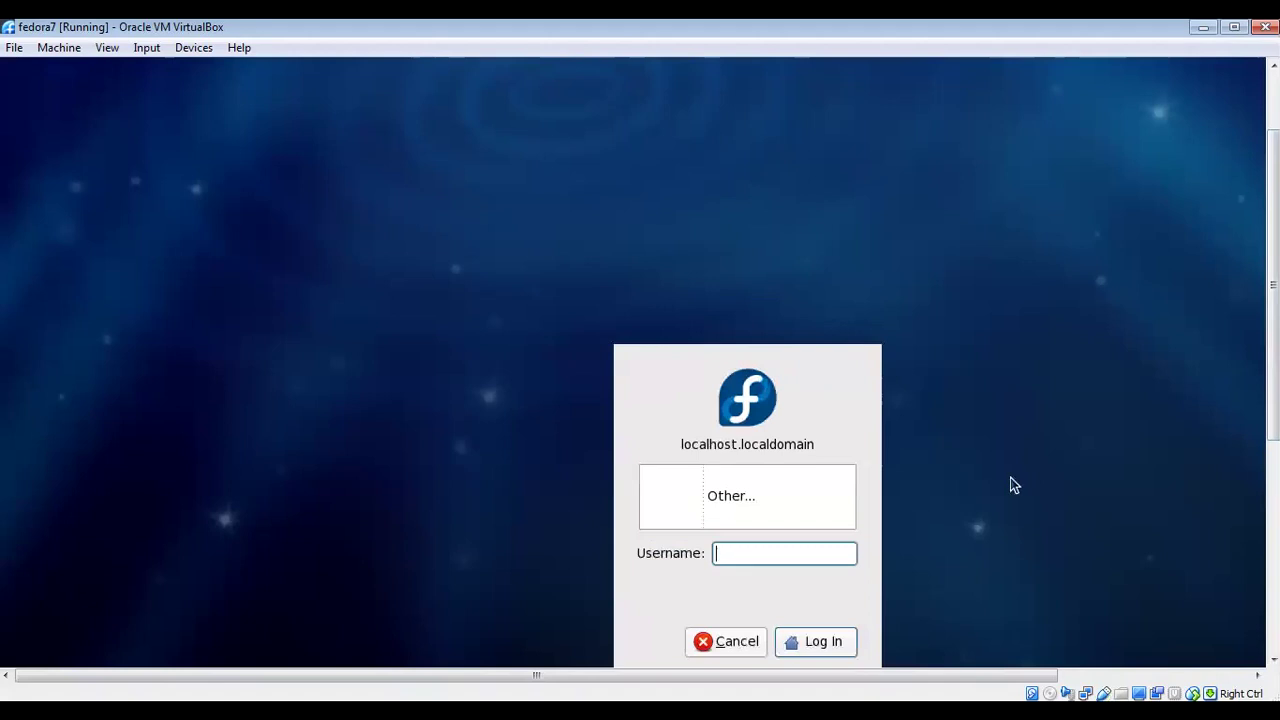
text(root)
click(825, 646)
text(••••••)
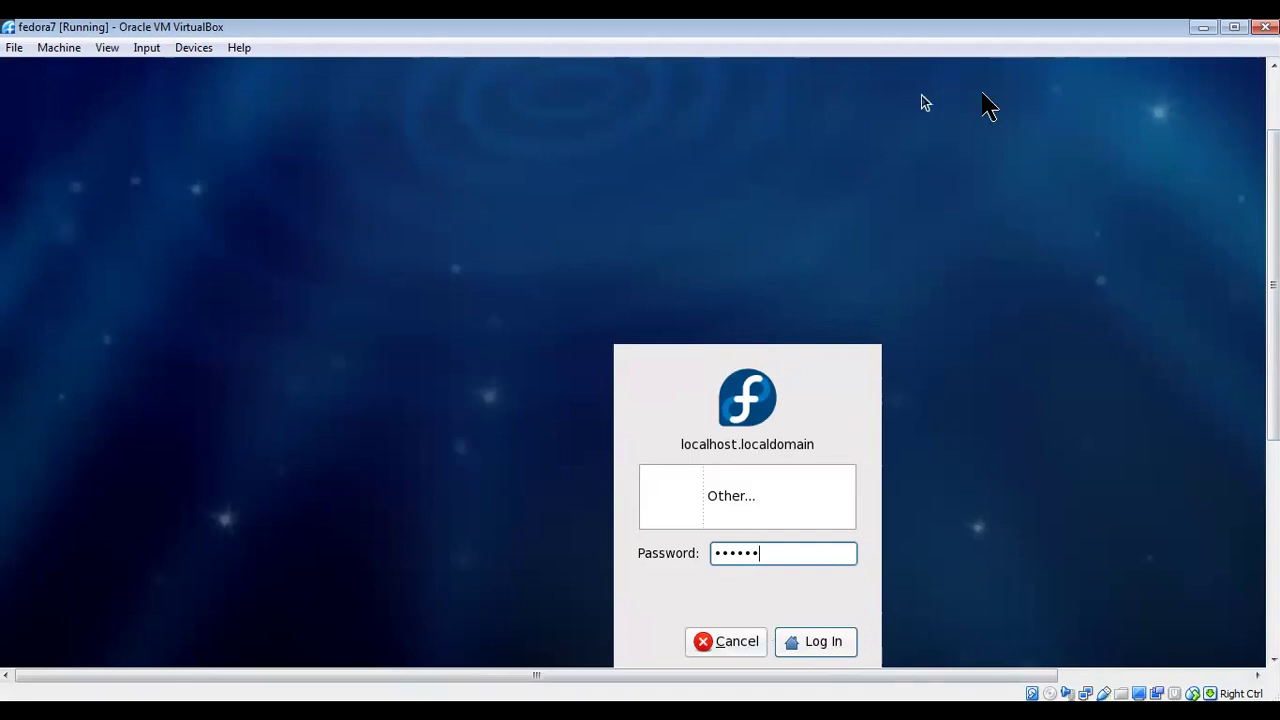
key(Return)
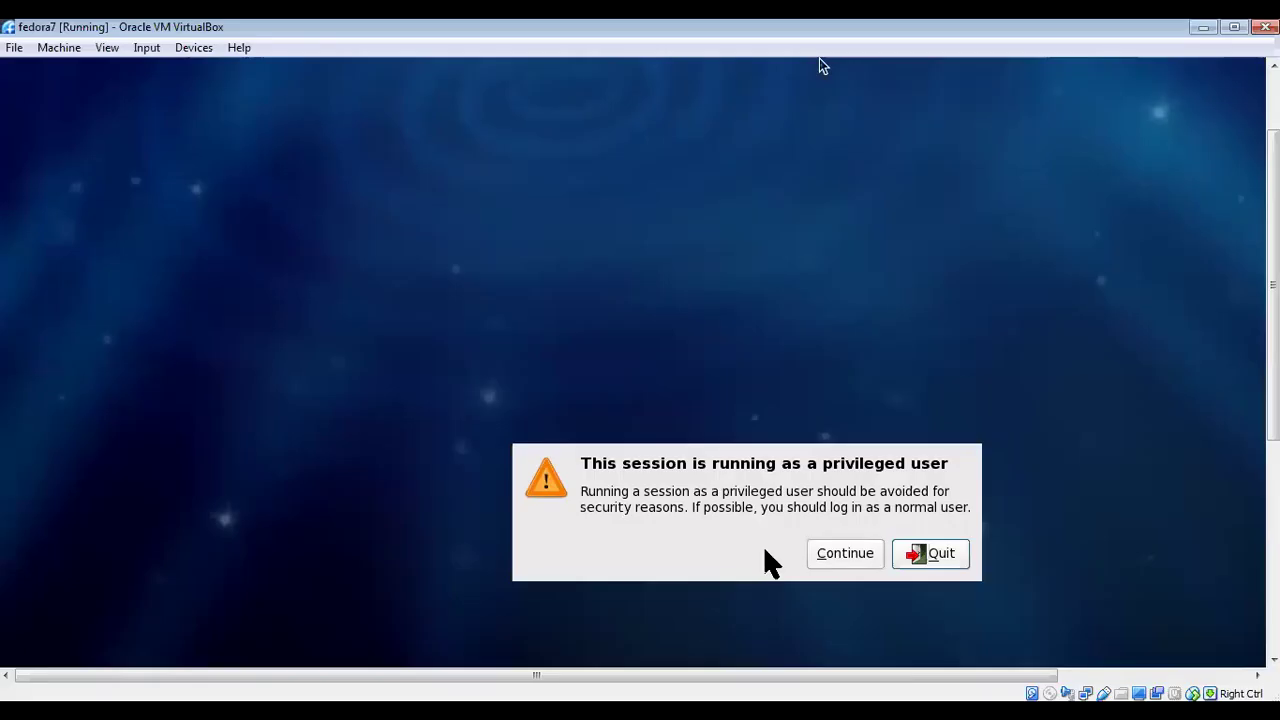
drag(766, 463, 786, 462)
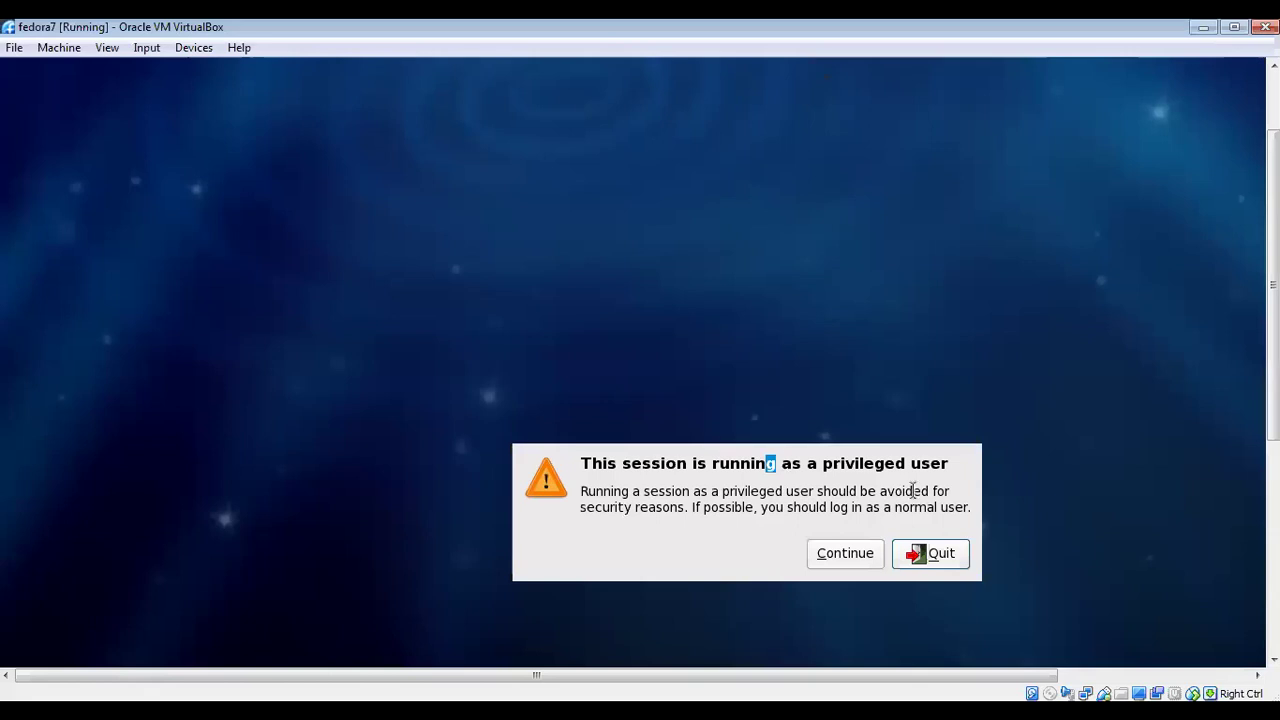
key(Return)
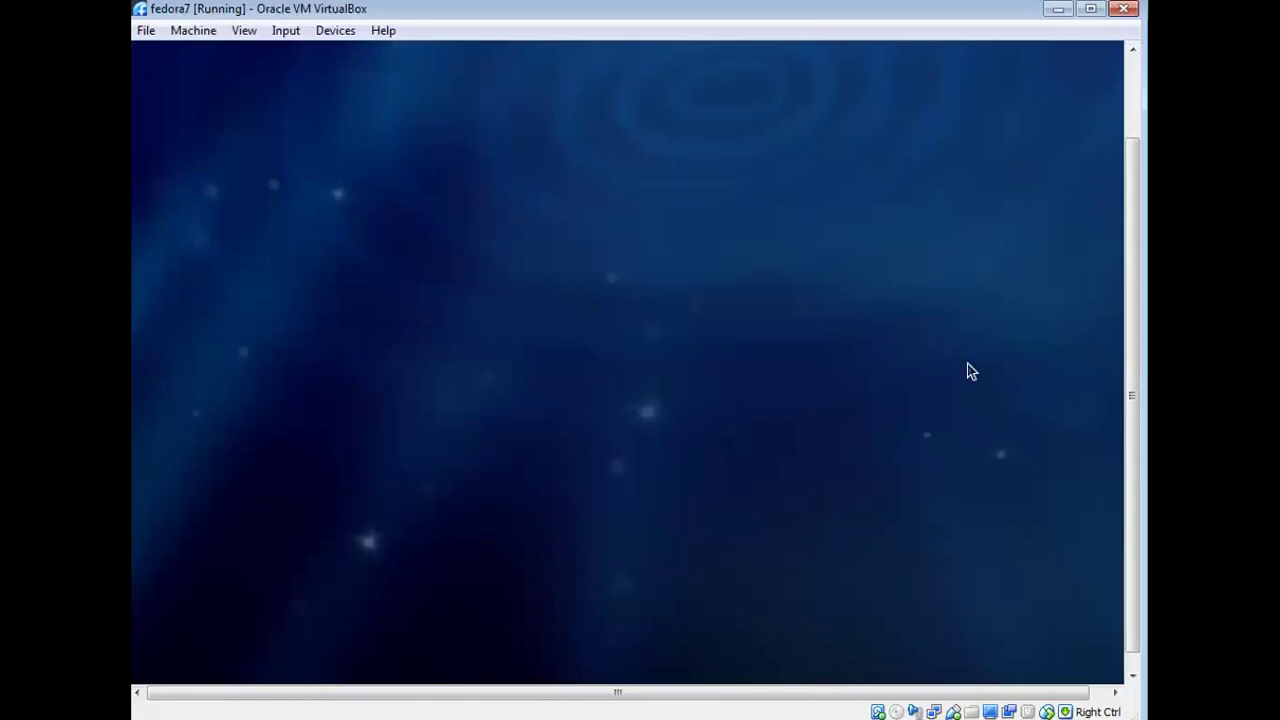
Maximize the VirtualBox window and scroll the guest view to the top of the desktop.
click(1091, 9)
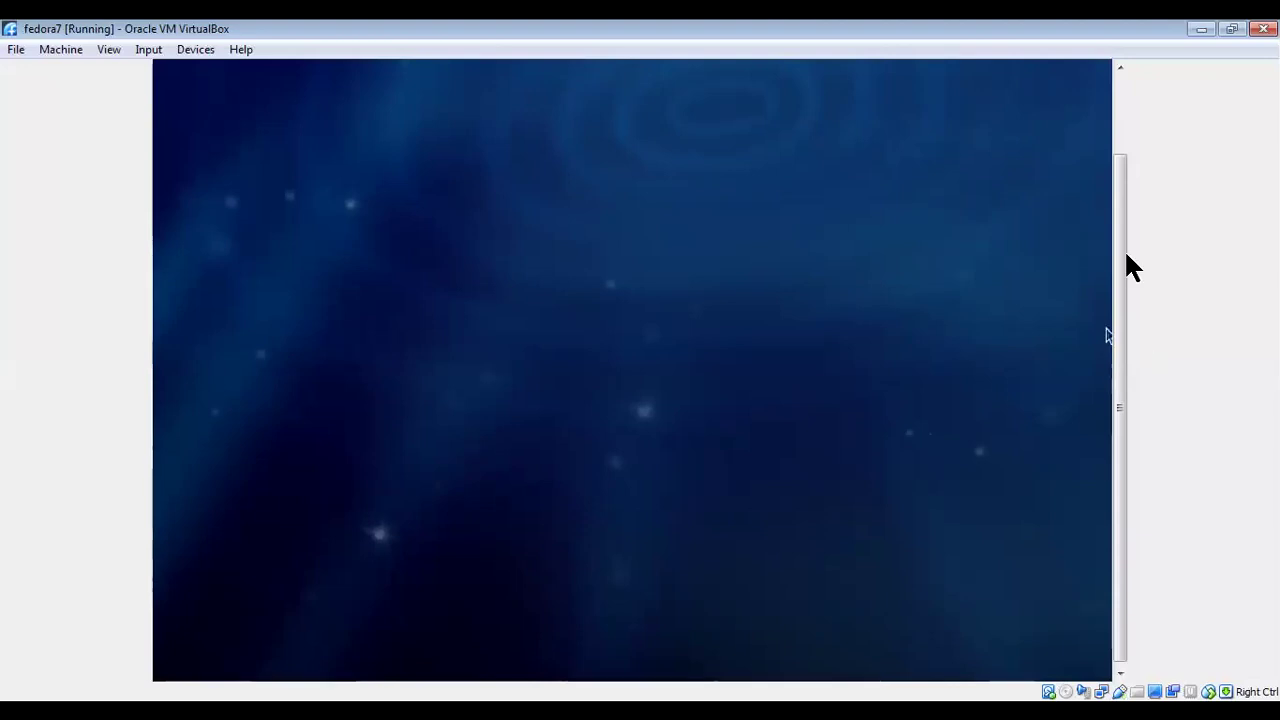
scroll(1130, 262, up, 3)
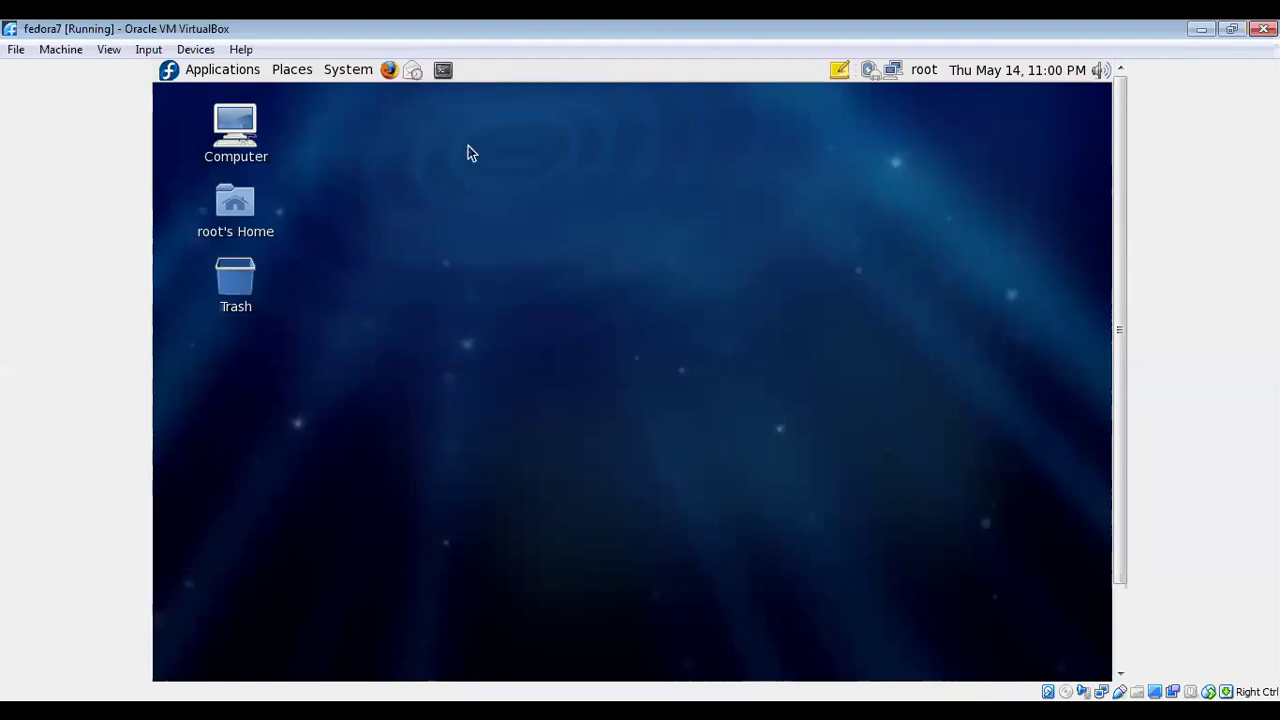
Launch three terminals from the panel, dragging the second and third toward the lower right.
click(445, 76)
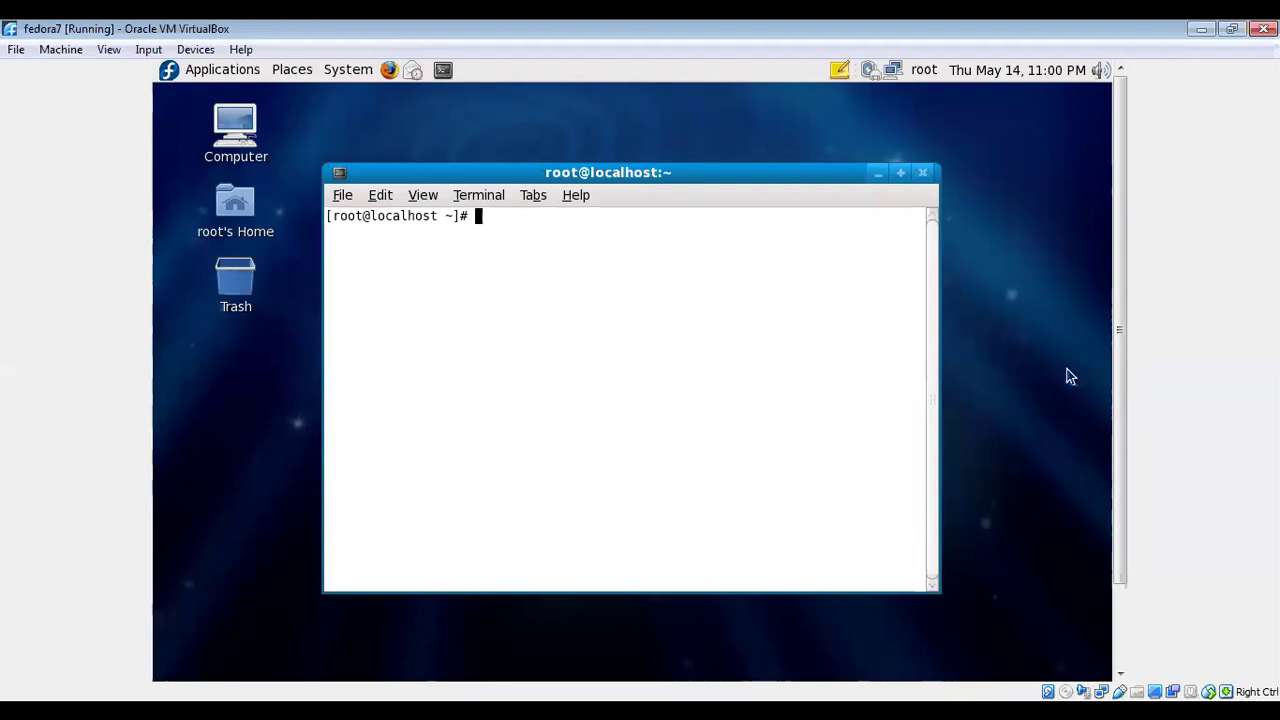
click(443, 70)
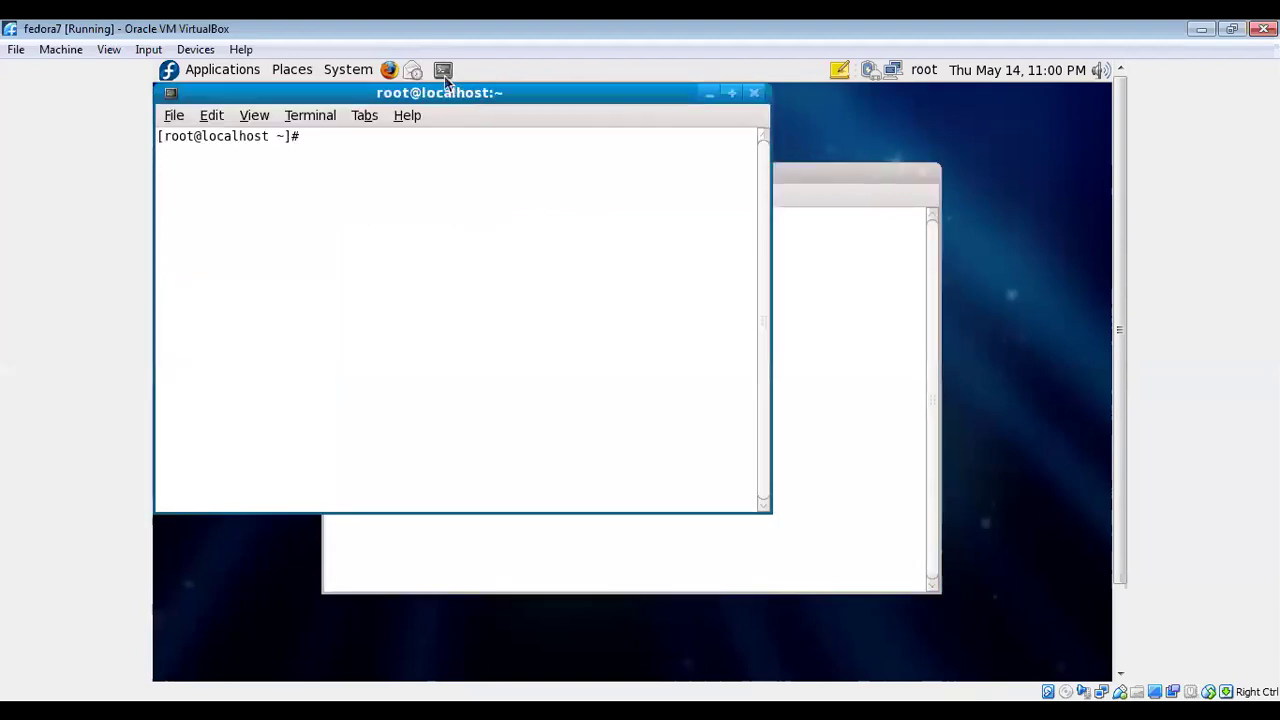
drag(436, 93, 693, 273)
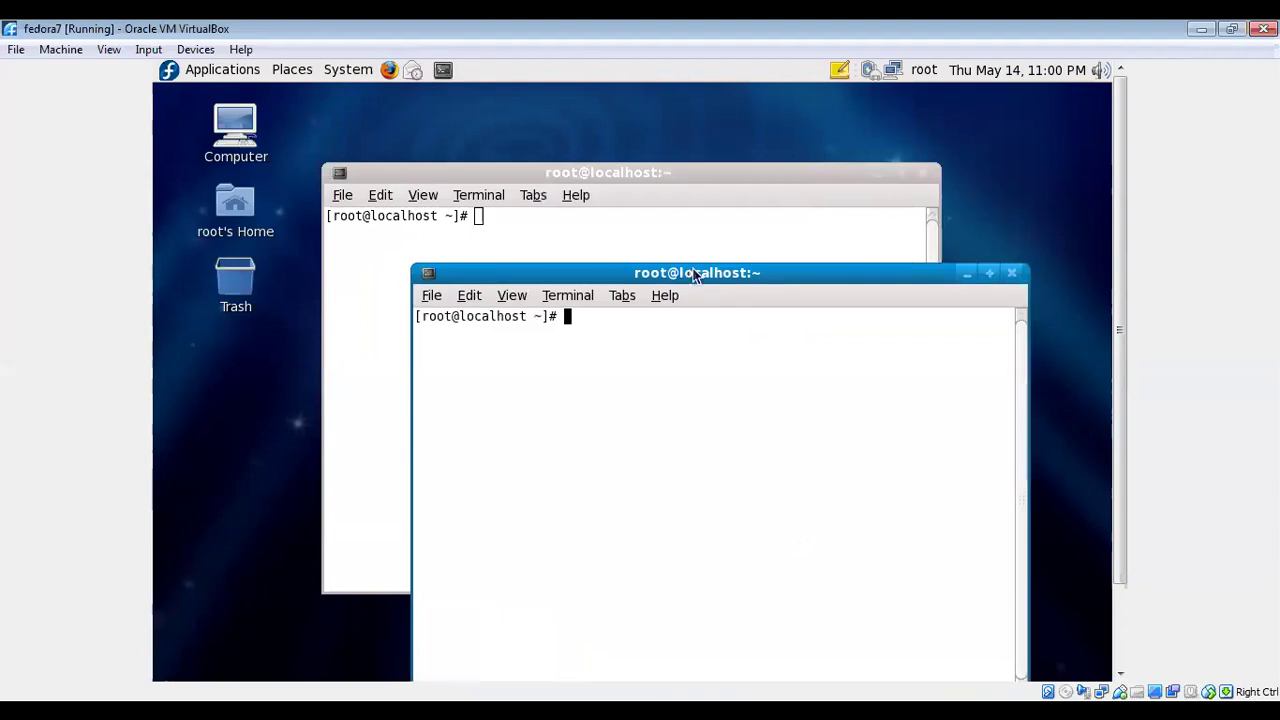
click(443, 71)
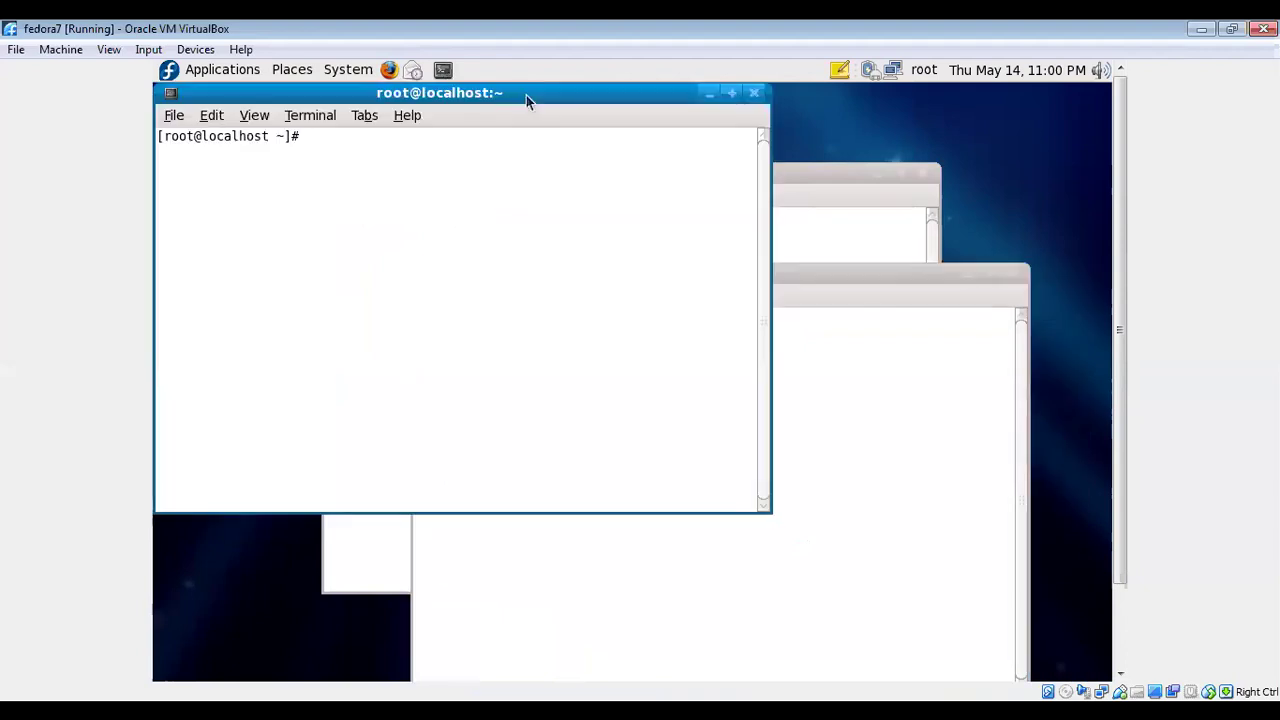
drag(526, 95, 988, 401)
Run 'dispatcher' in the first root terminal, correcting the misspelled command.
click(543, 219)
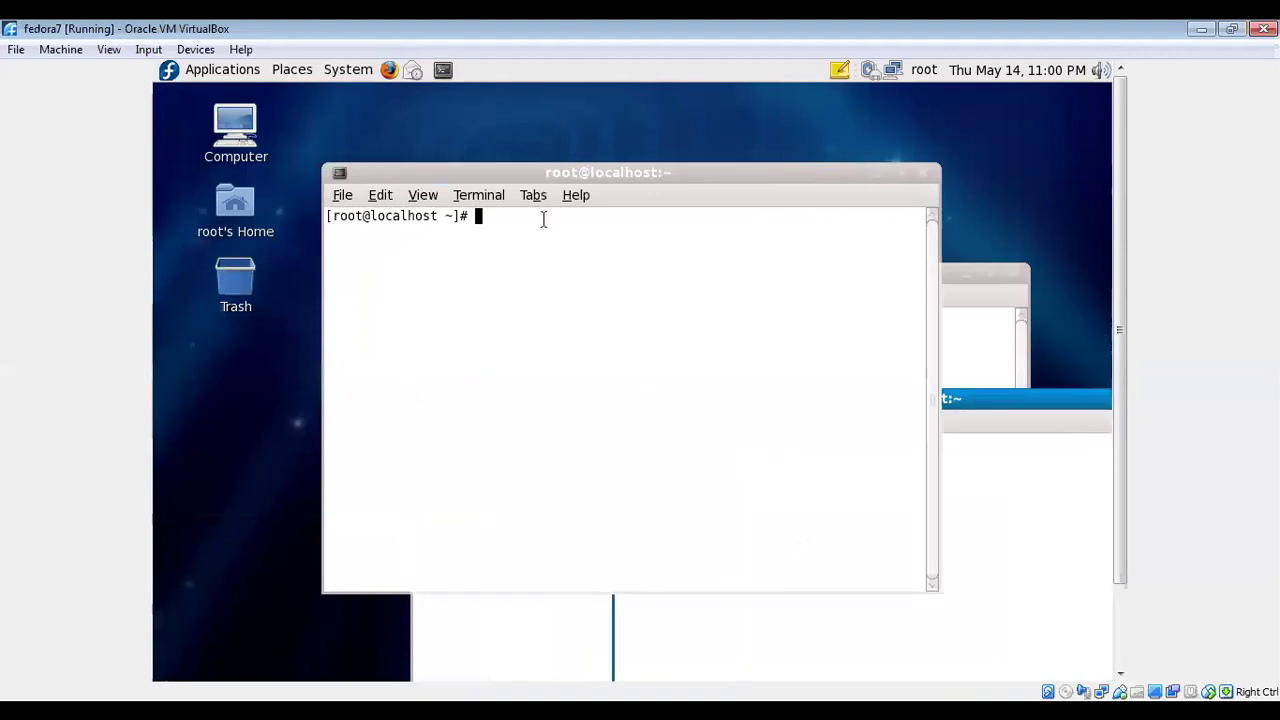
text(dispa)
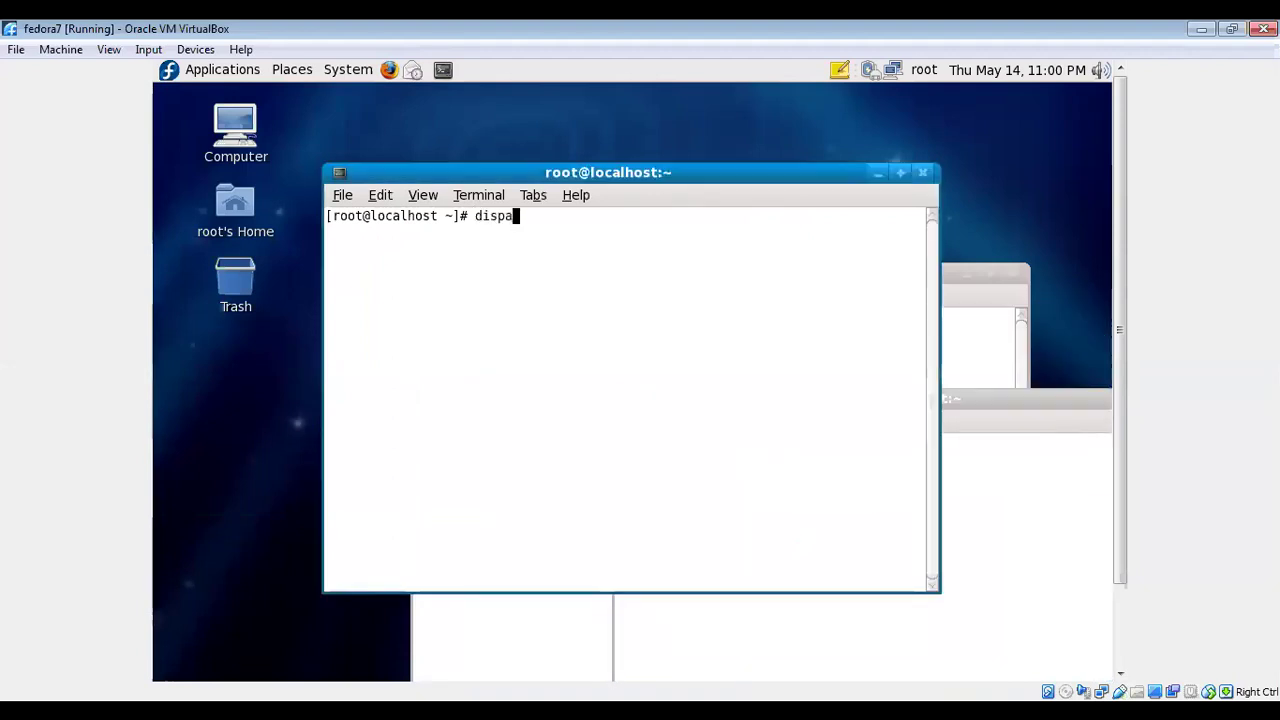
text(che)
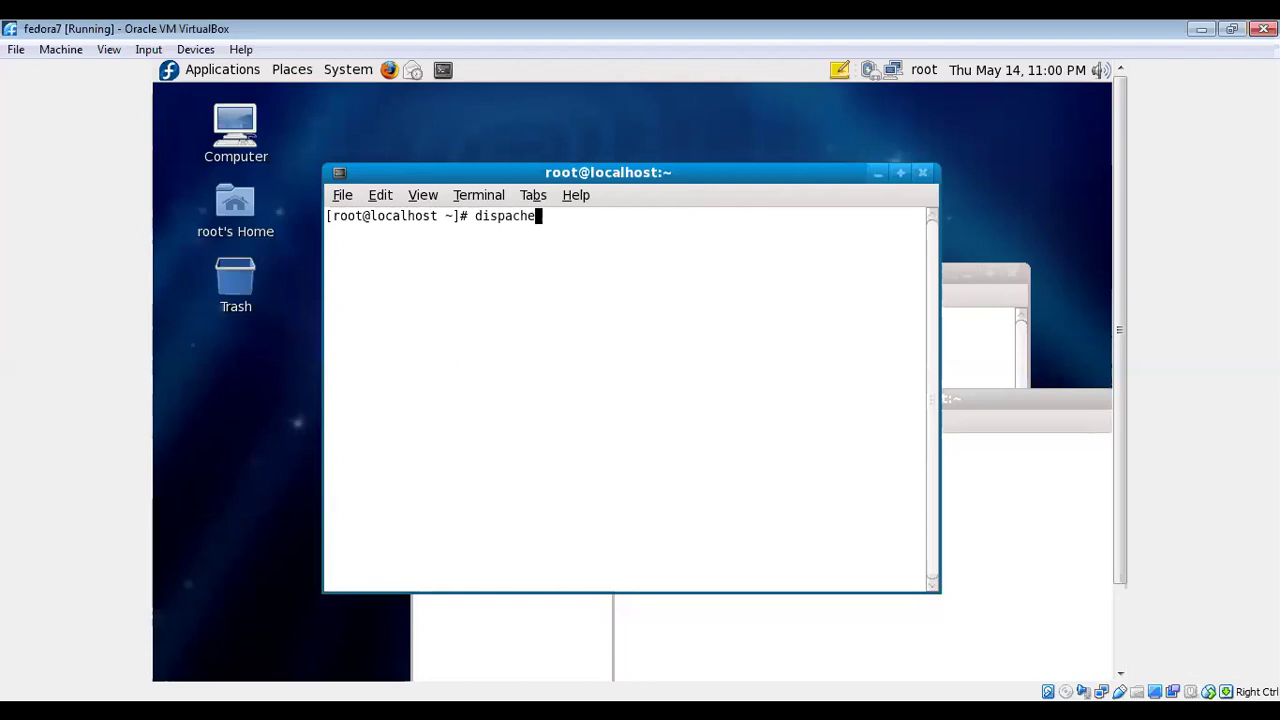
key(BackSpace)
key(BackSpace)
key(BackSpace)
text(ct)
key(BackSpace)
key(BackSpace)
text(tcher)
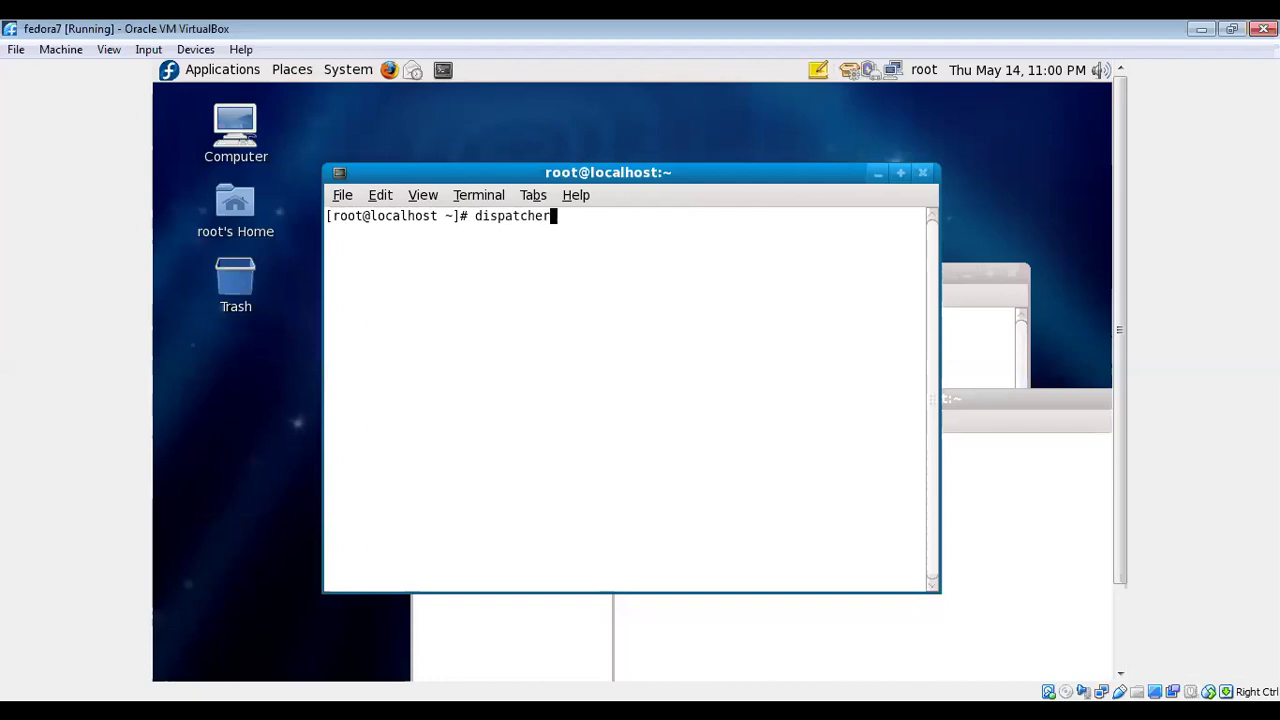
key(Return)
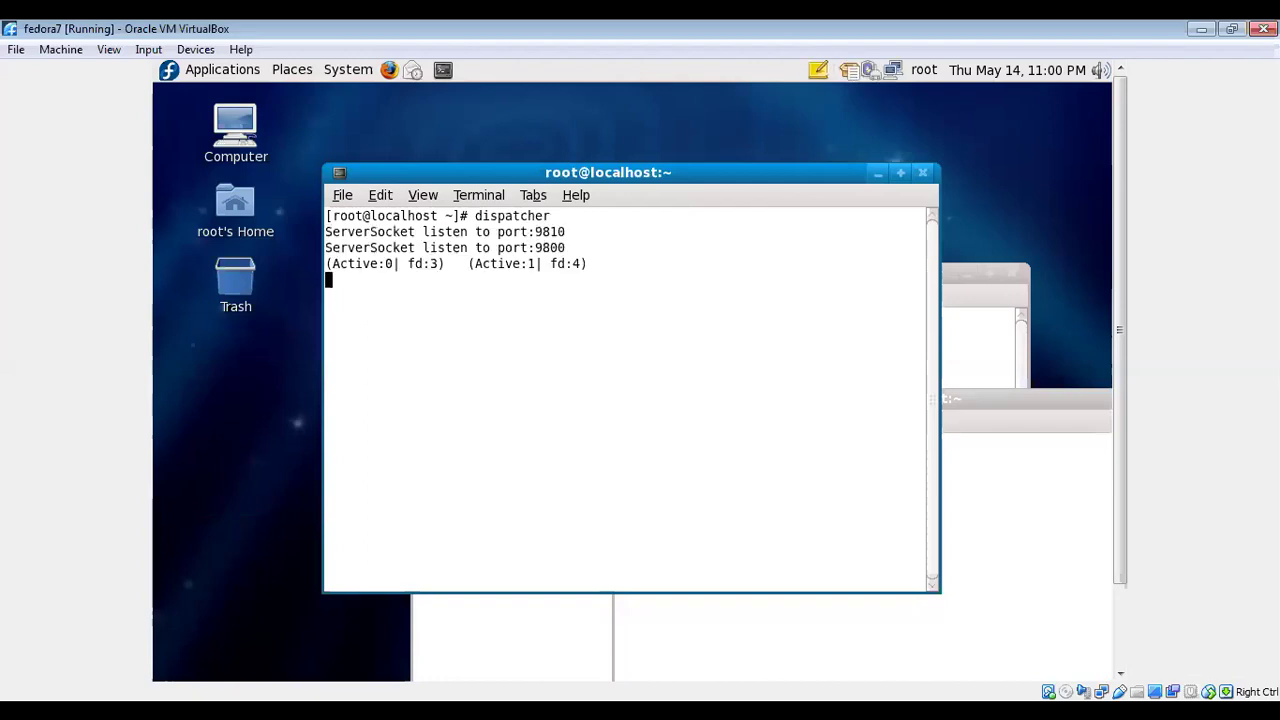
Run 'coordinator' in the second root terminal.
click(1000, 276)
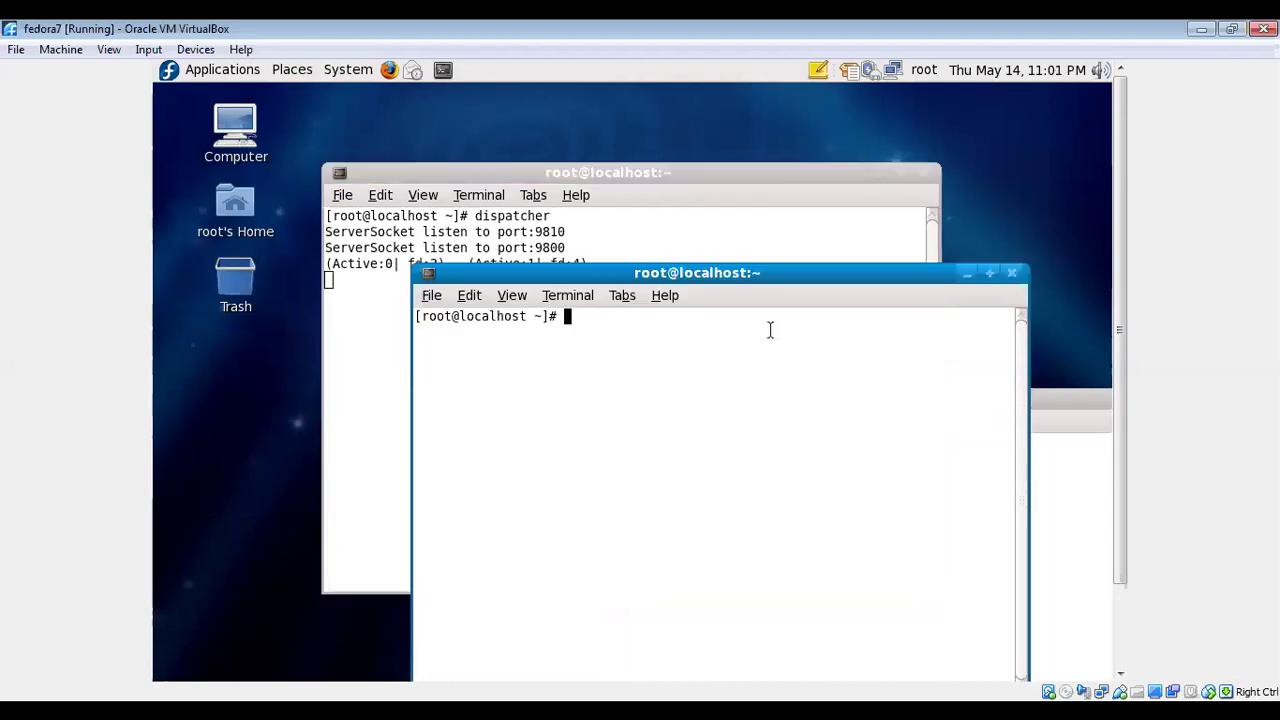
text(coordinator)
key(Return)
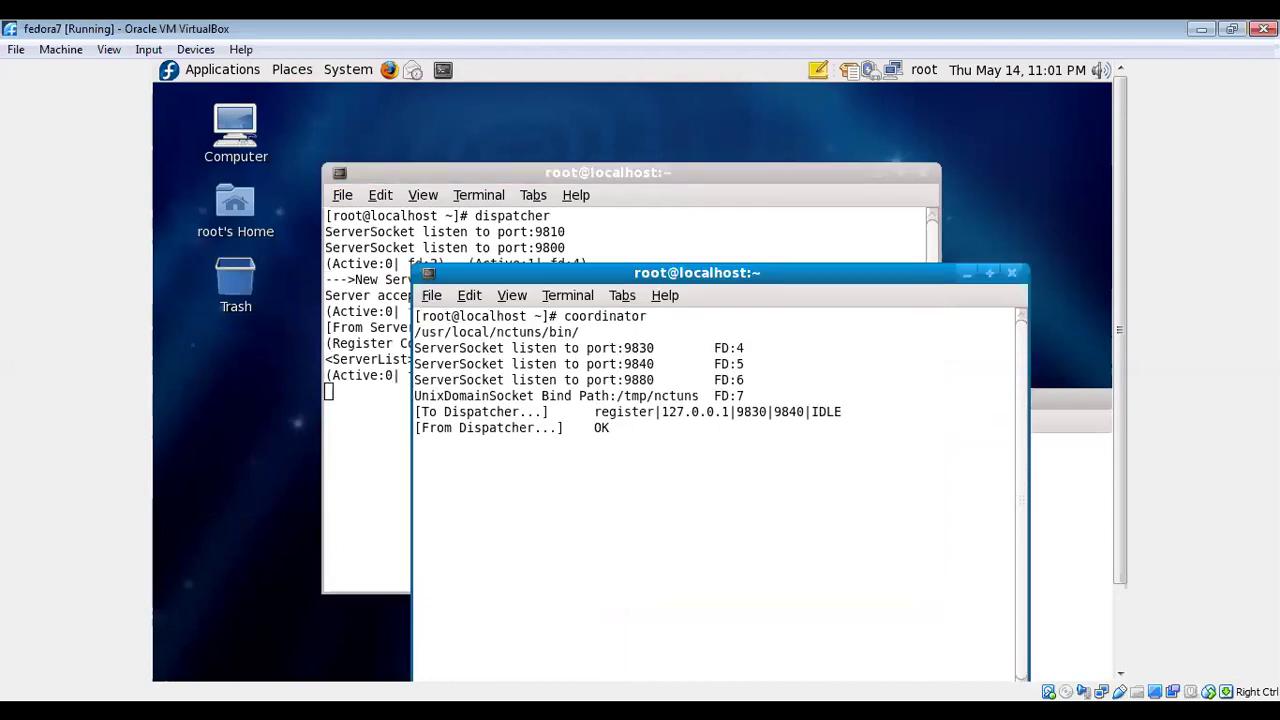
Run 'nctunsclient' in the third root terminal to open NCTUns 5.0.
click(1069, 399)
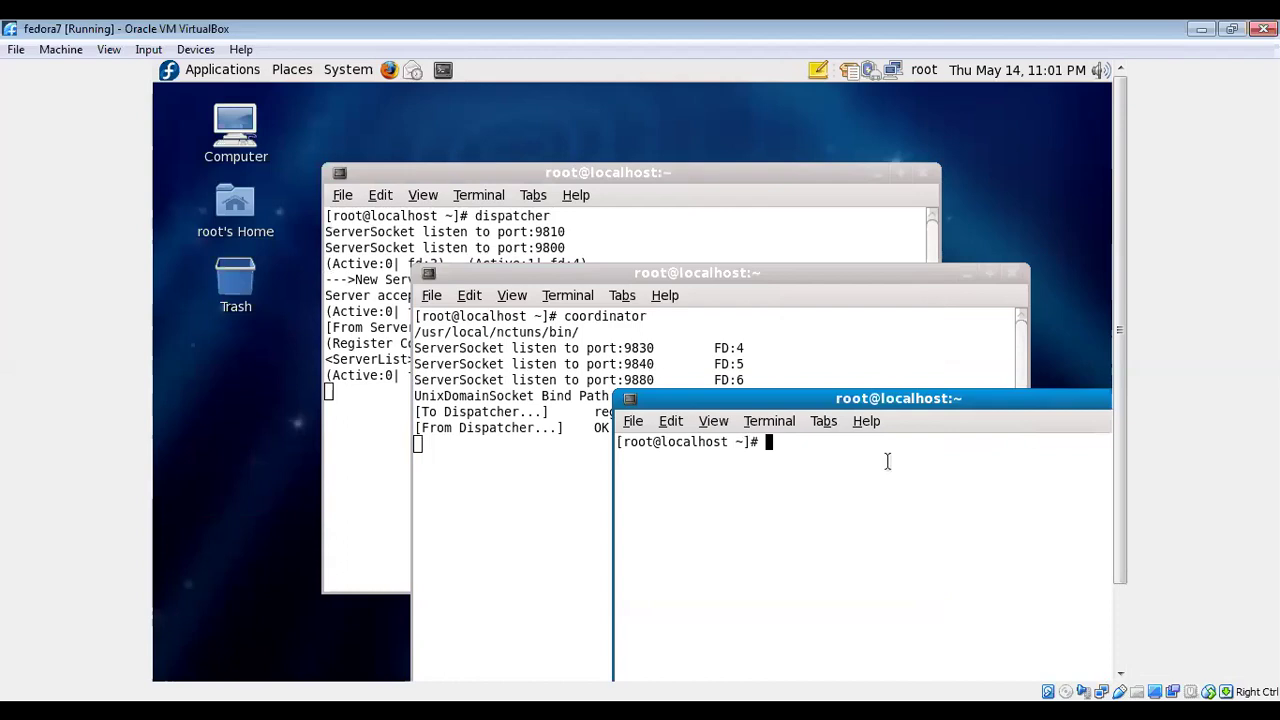
text(nctun)
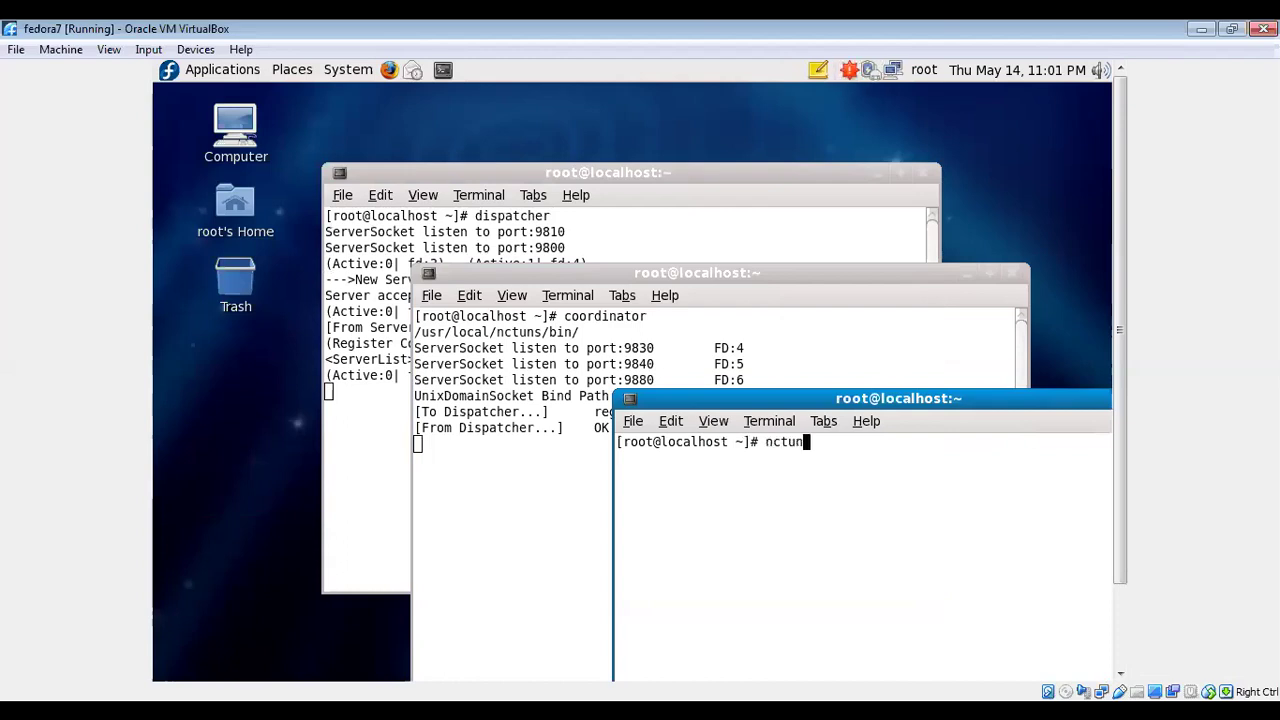
text(sclient)
key(Return)
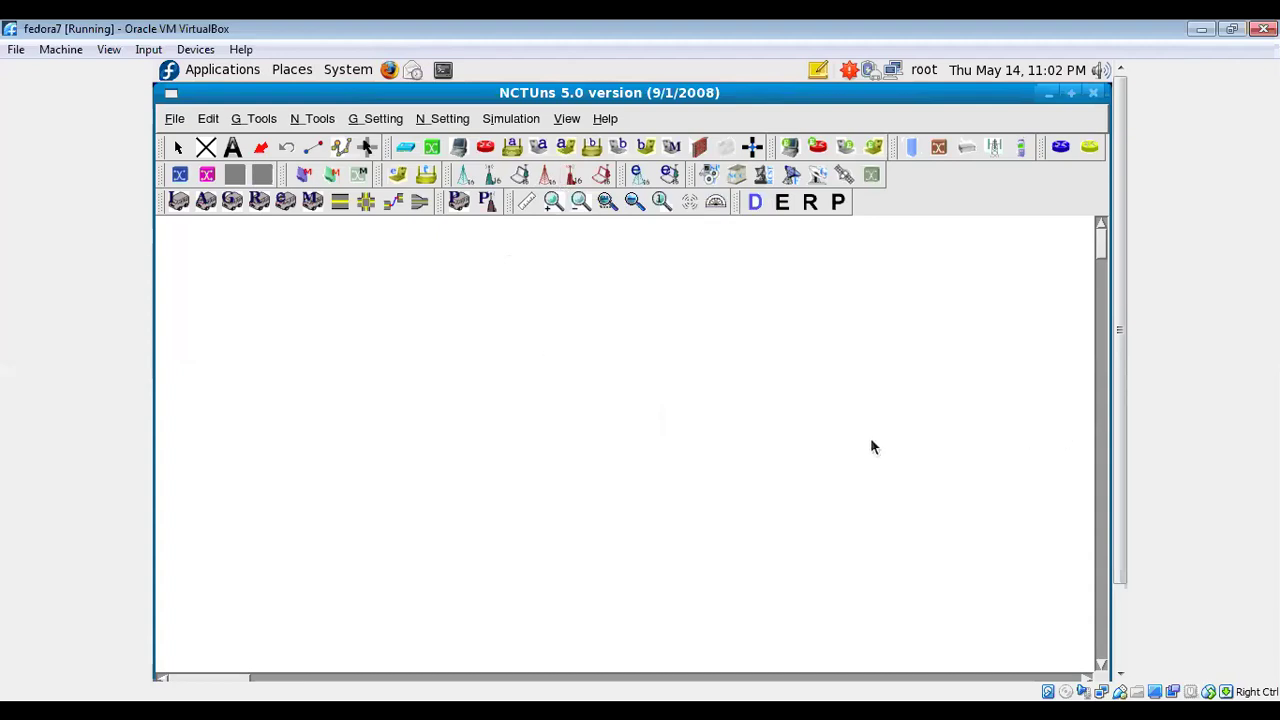
Minimize the NCTUns 5.0 window from the guest taskbar, revealing the three terminals.
drag(1120, 420, 1134, 549)
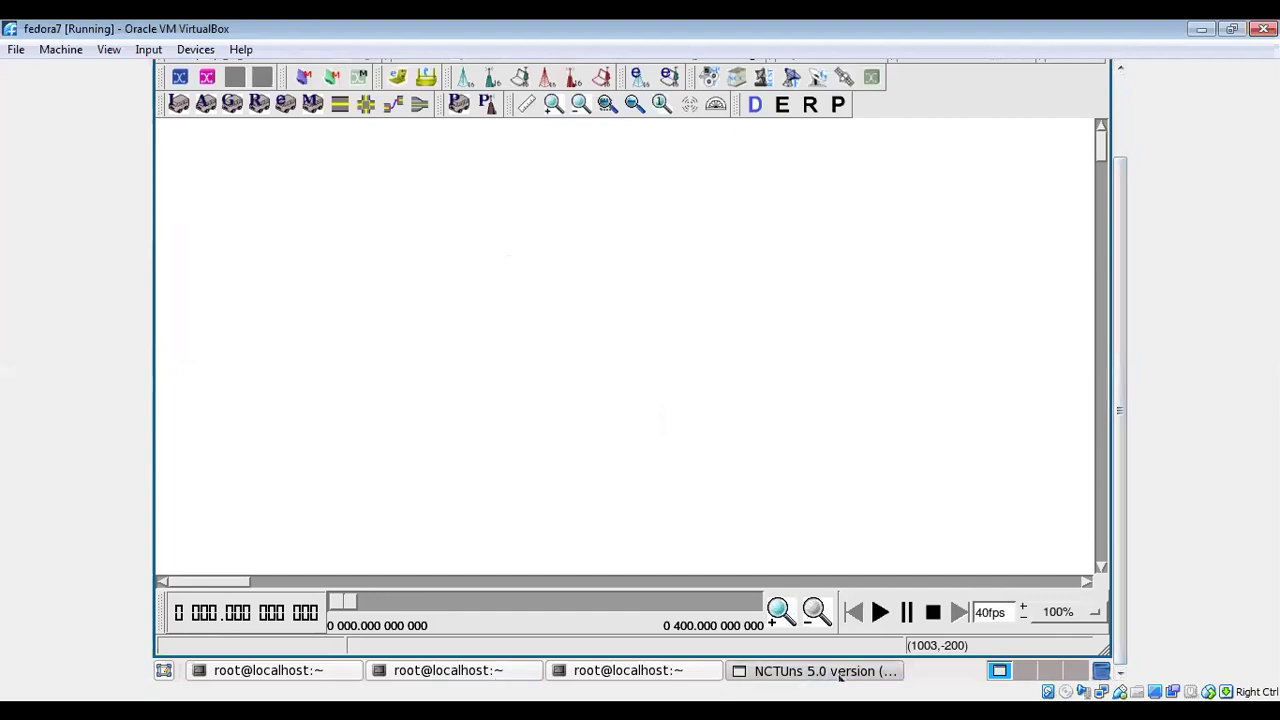
click(840, 672)
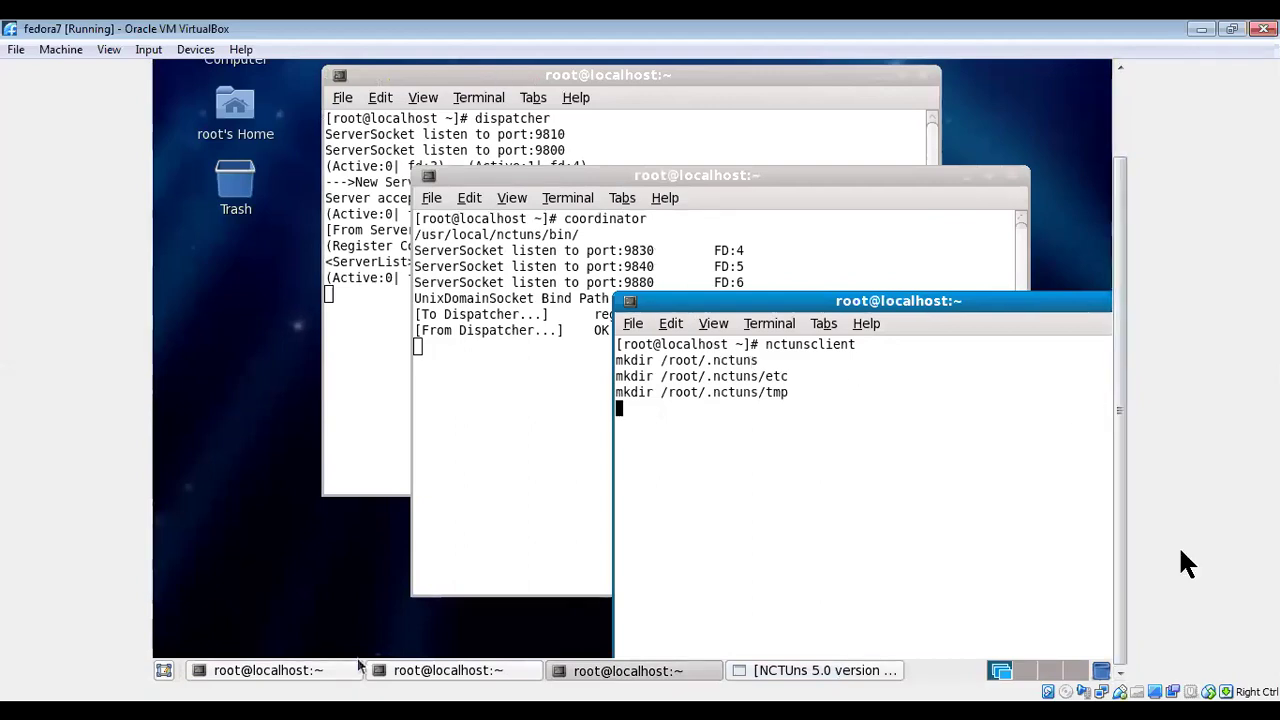
scroll(1122, 505, up, 3)
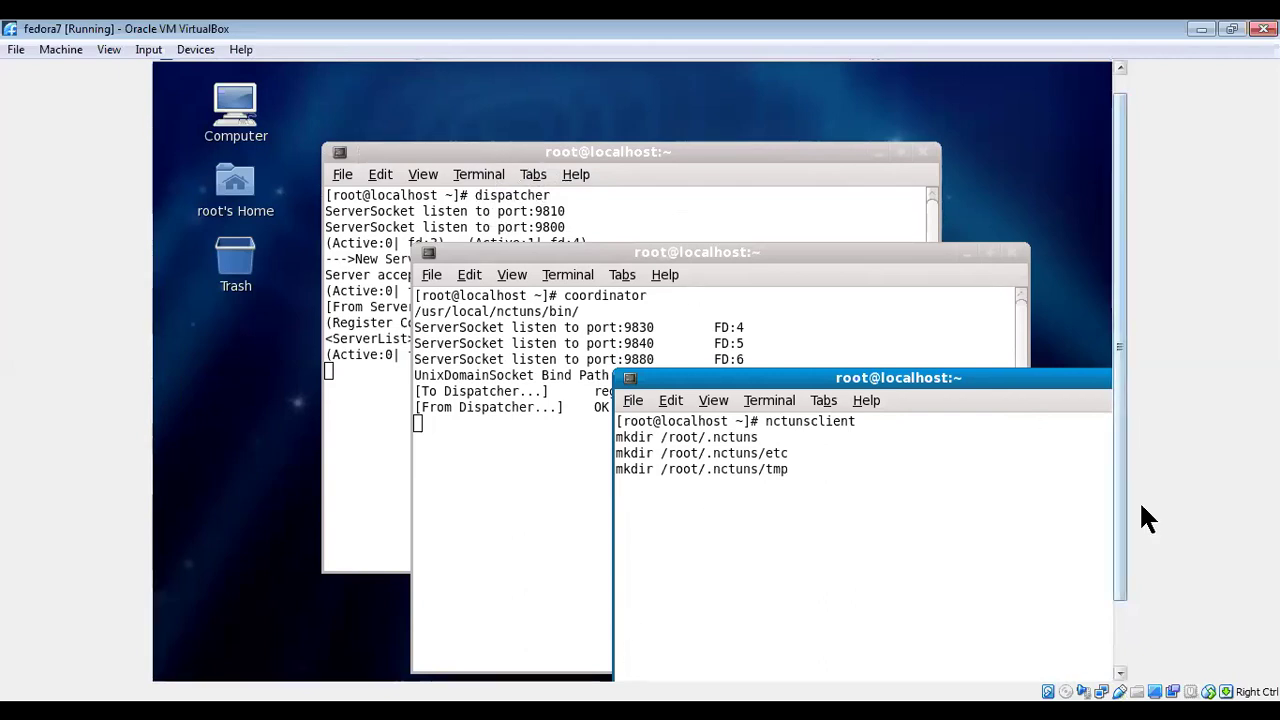
scroll(1147, 518, down, 2)
click(780, 668)
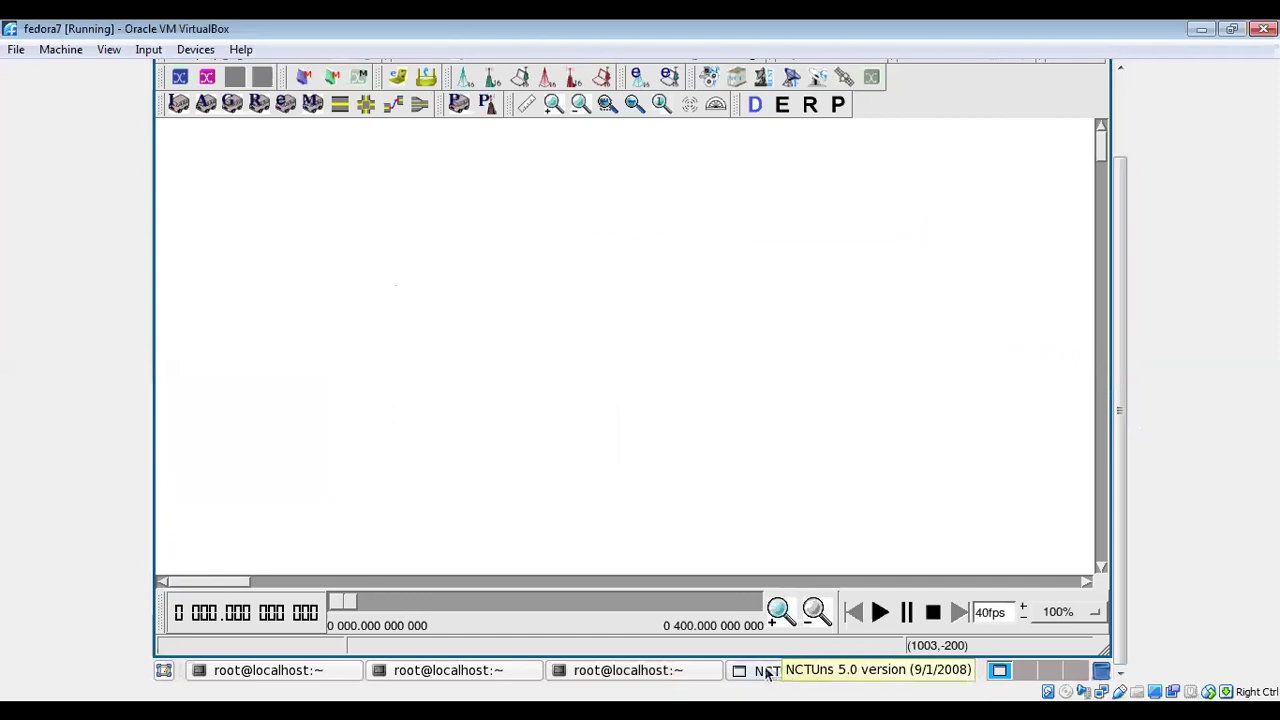
click(770, 670)
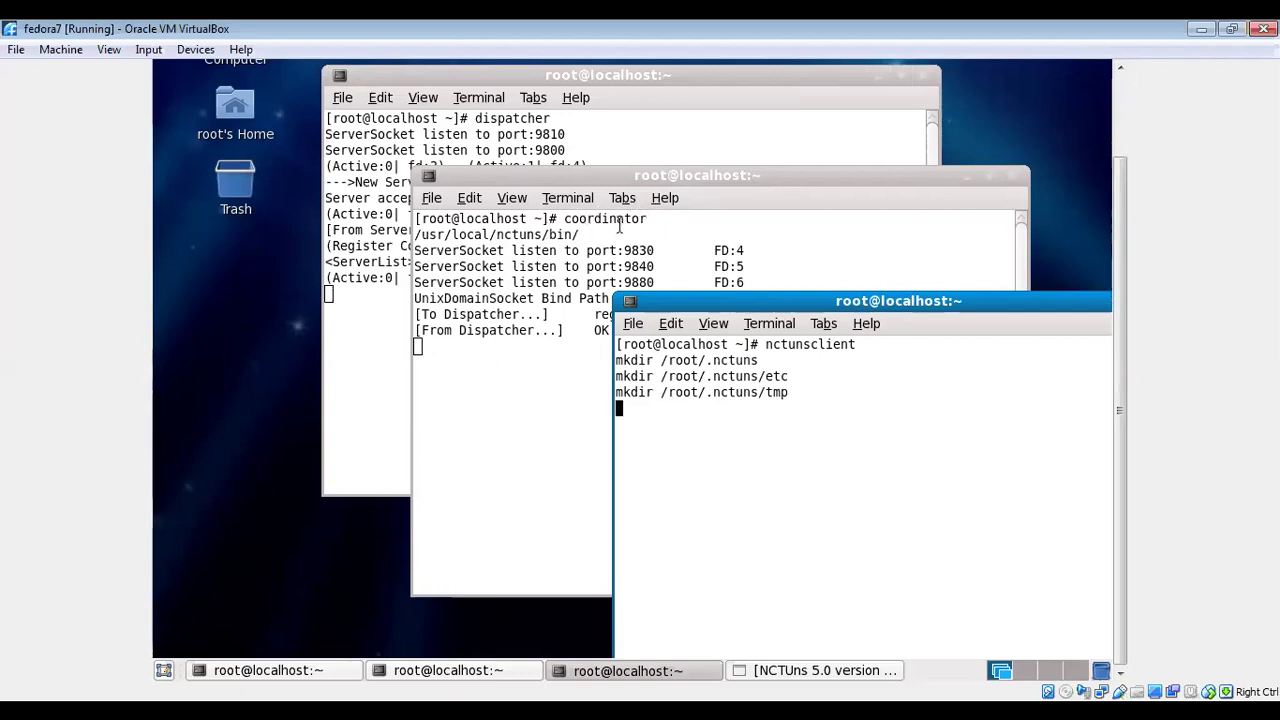
Toggle the NCTUns 5.0 taskbar button repeatedly, leaving its window restored over the terminals.
click(816, 670)
click(805, 672)
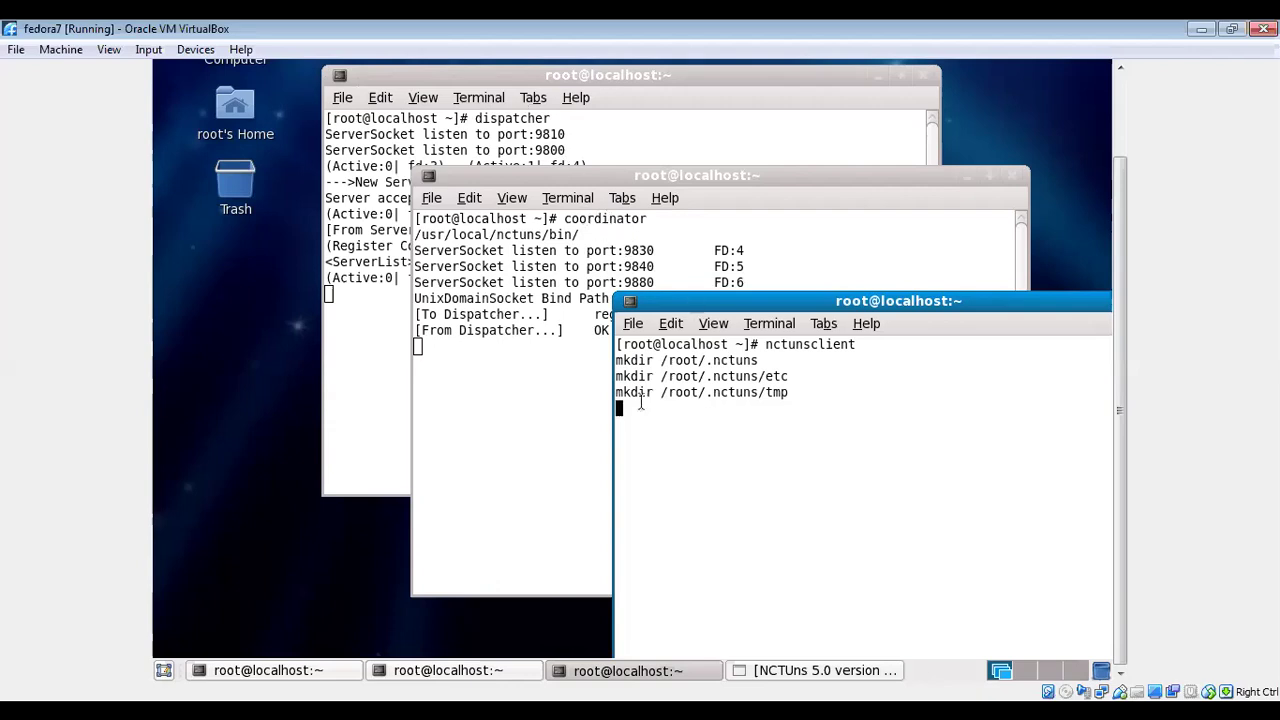
click(797, 671)
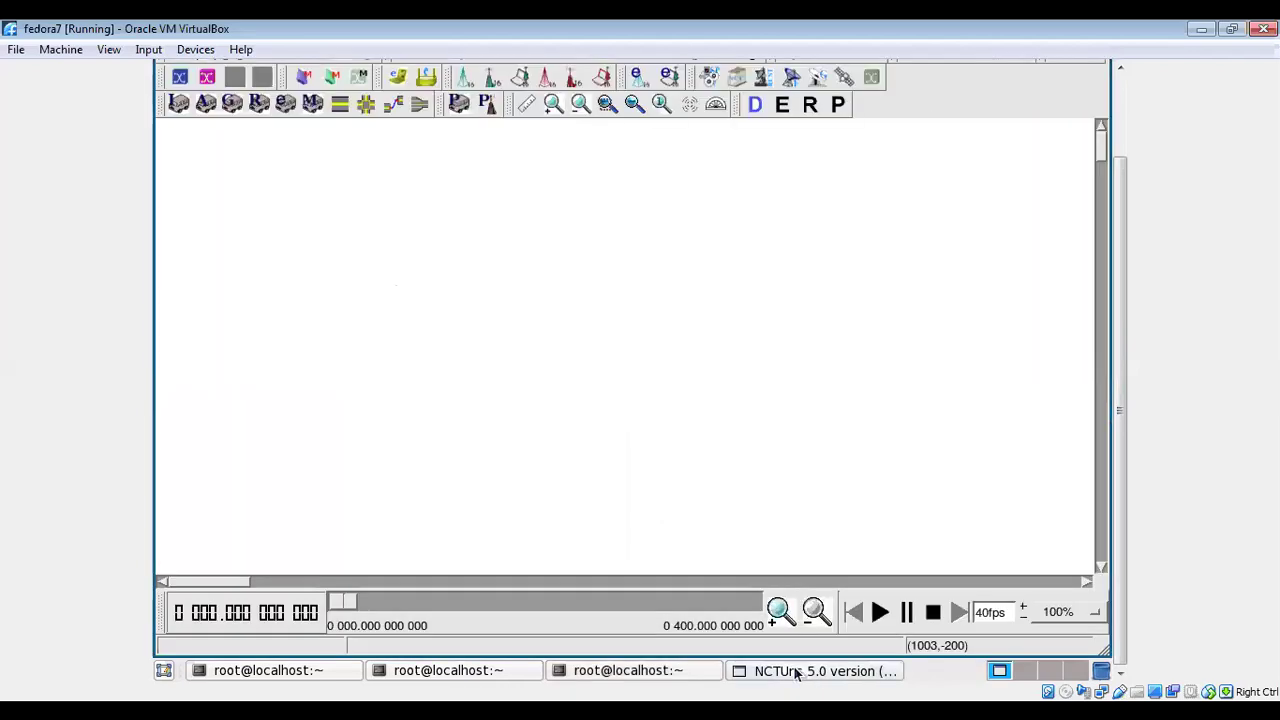
click(797, 671)
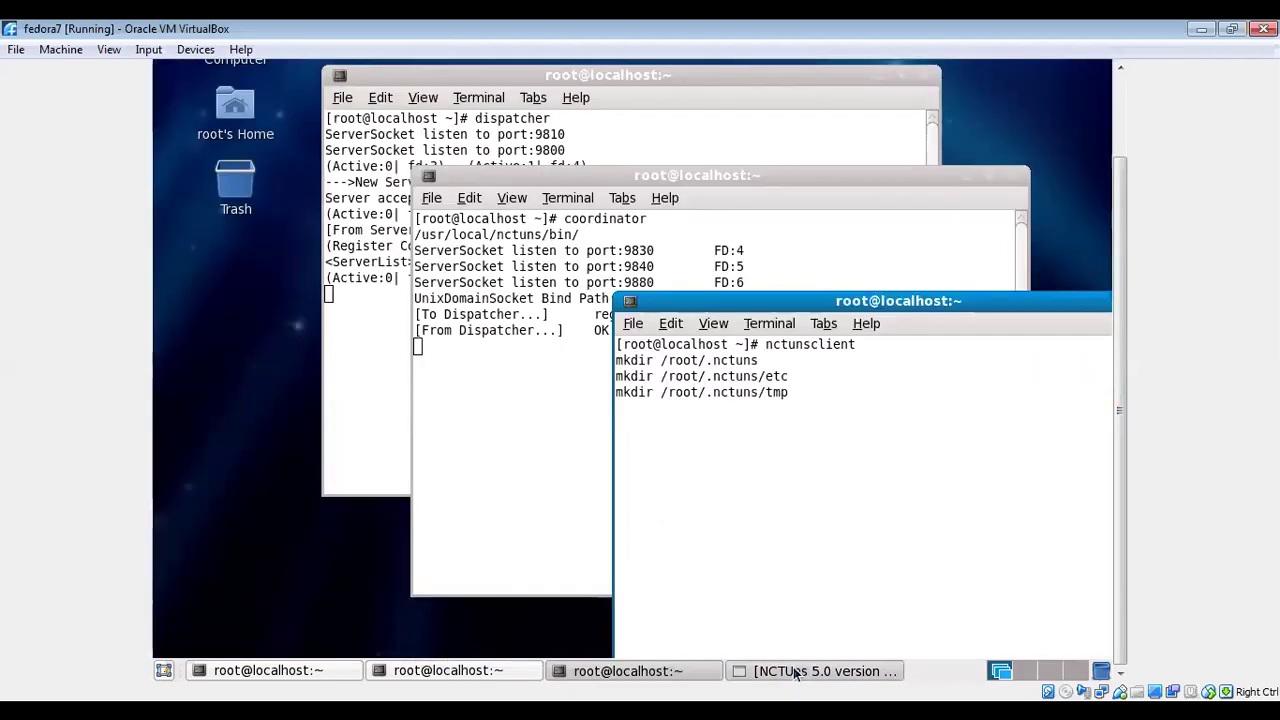
click(812, 668)
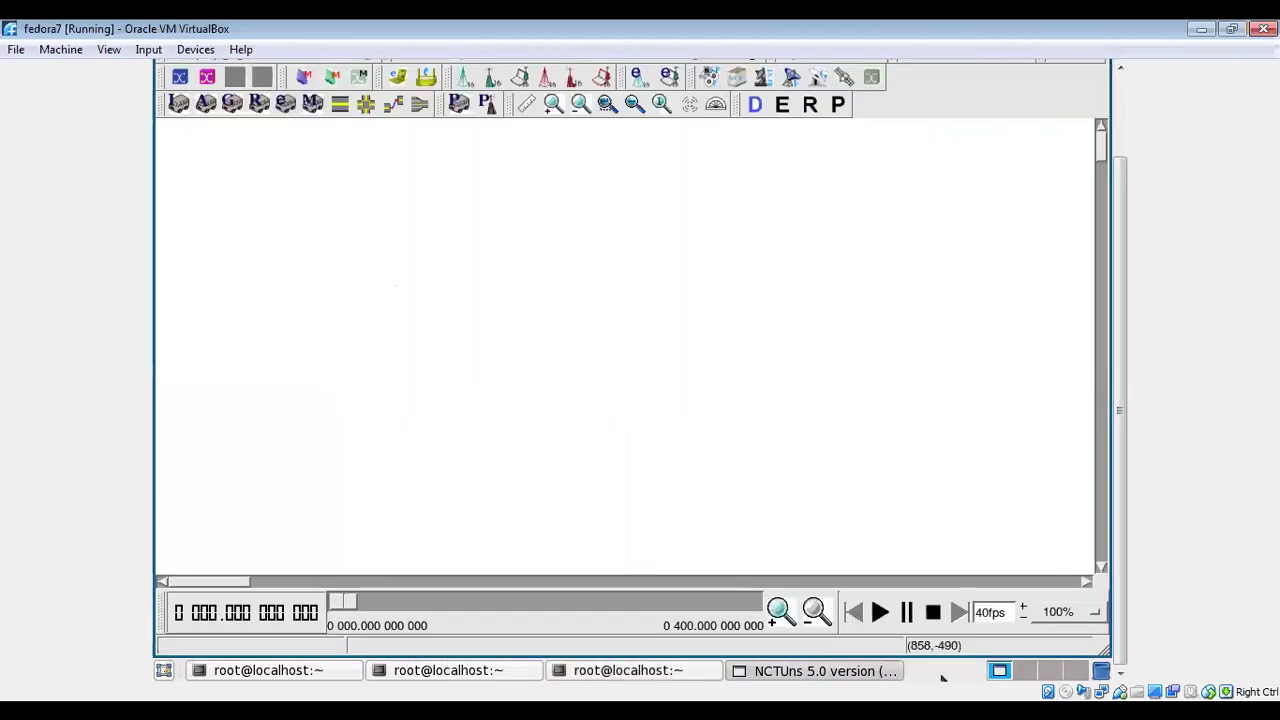
click(812, 671)
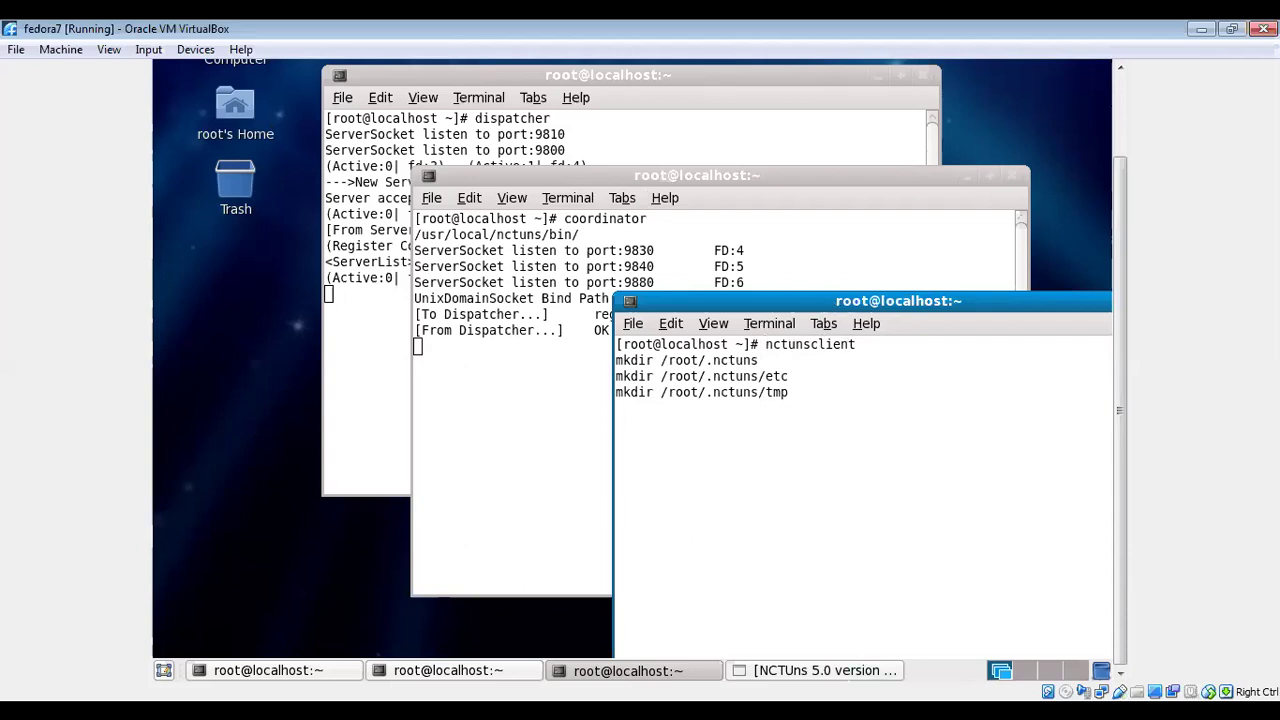
click(825, 670)
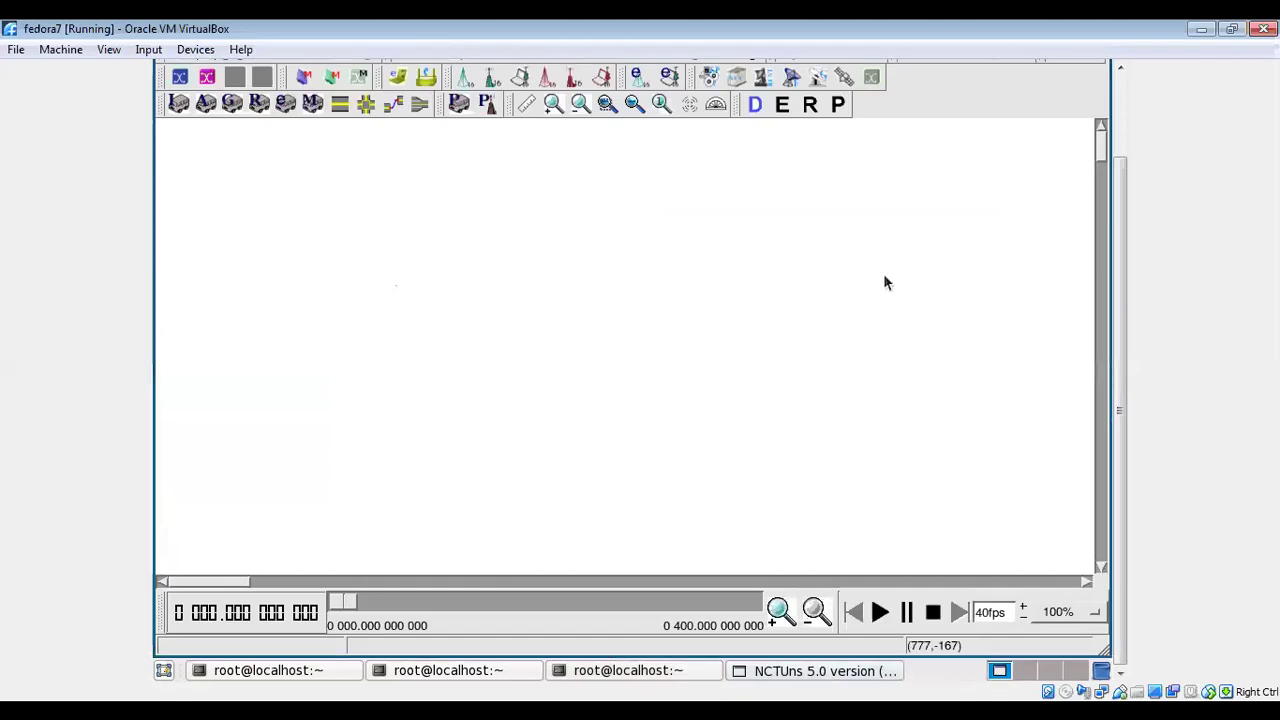
click(816, 676)
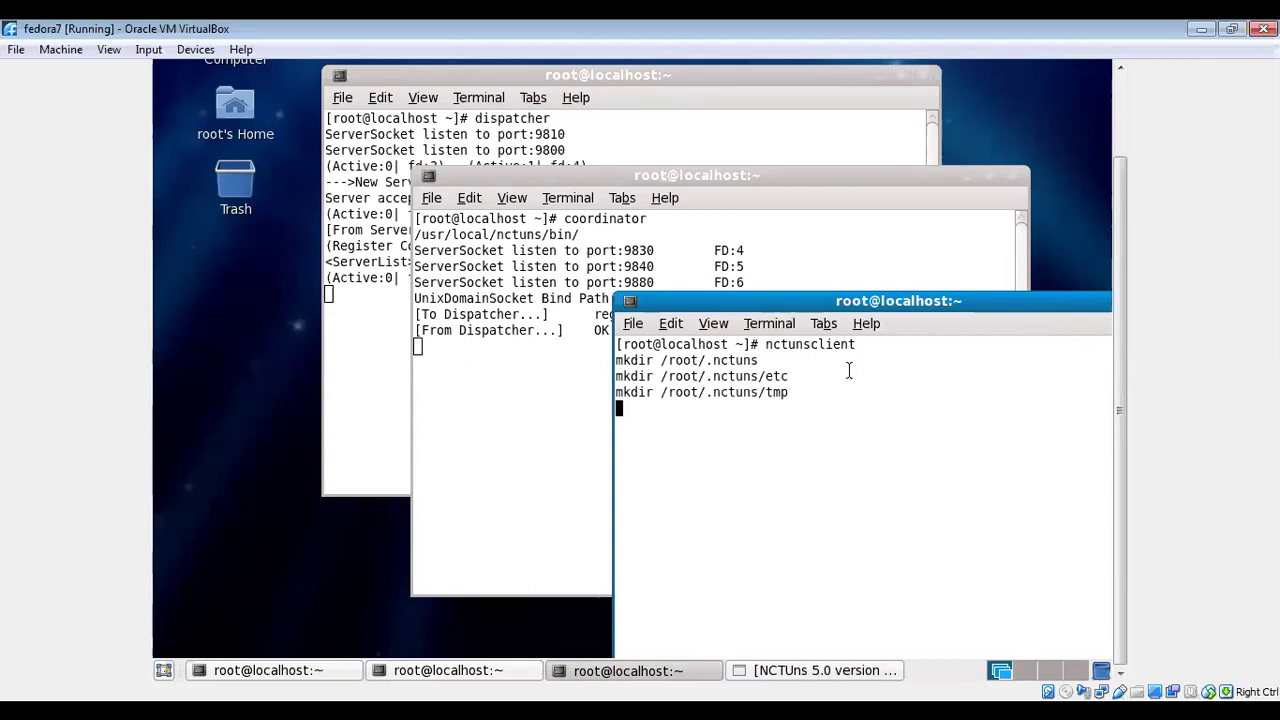
click(800, 673)
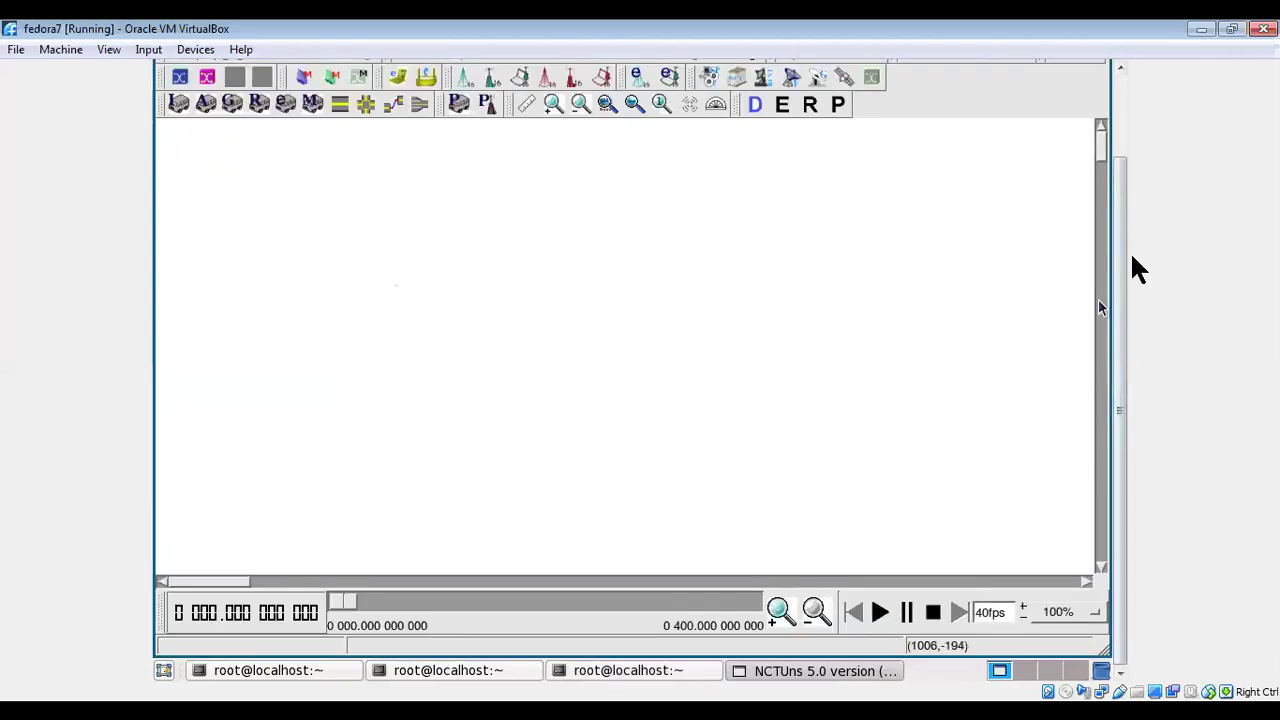
scroll(1103, 306, up, 2)
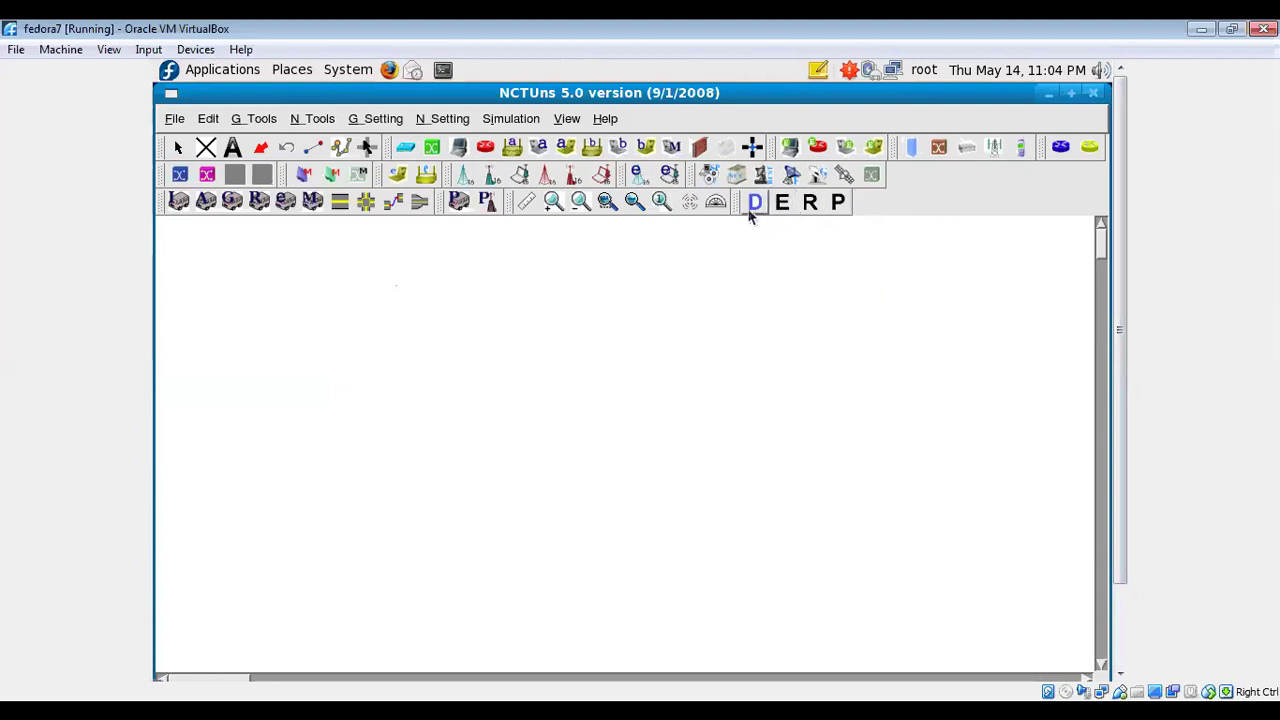
mouse_move(1123, 280)
mouse_down()
mouse_move(1133, 382)
mouse_move(1124, 265)
mouse_up()
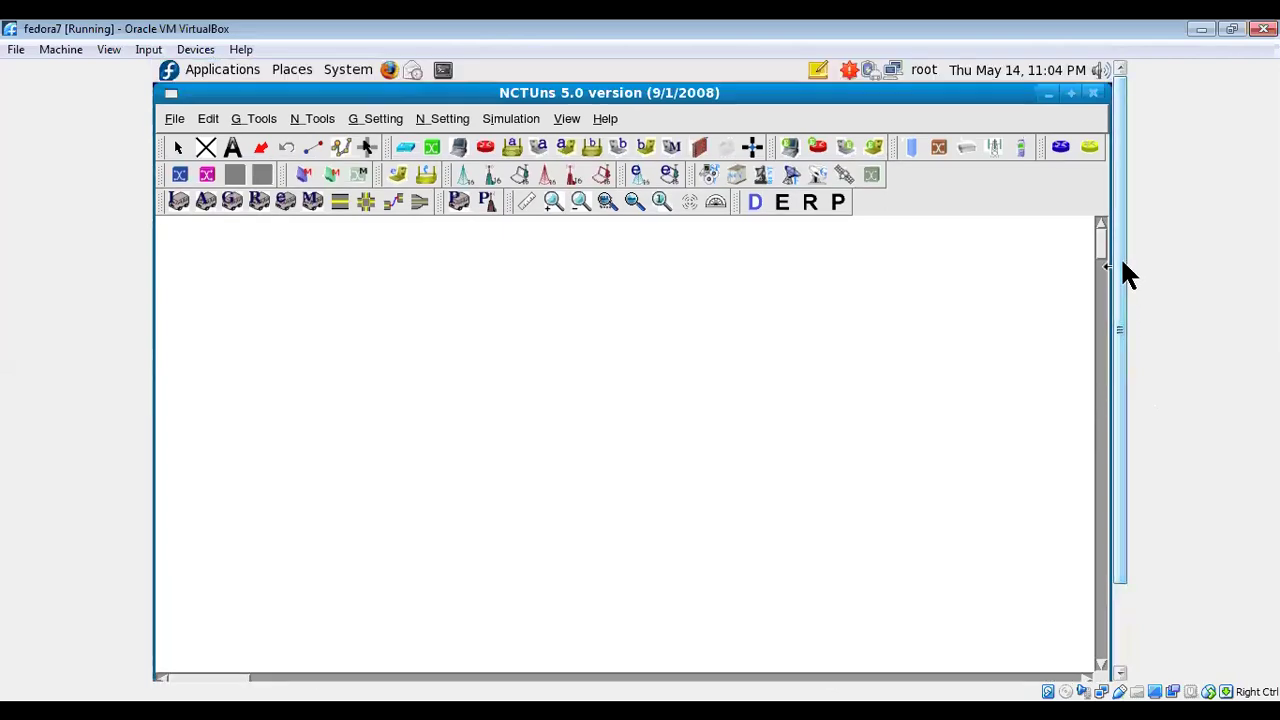